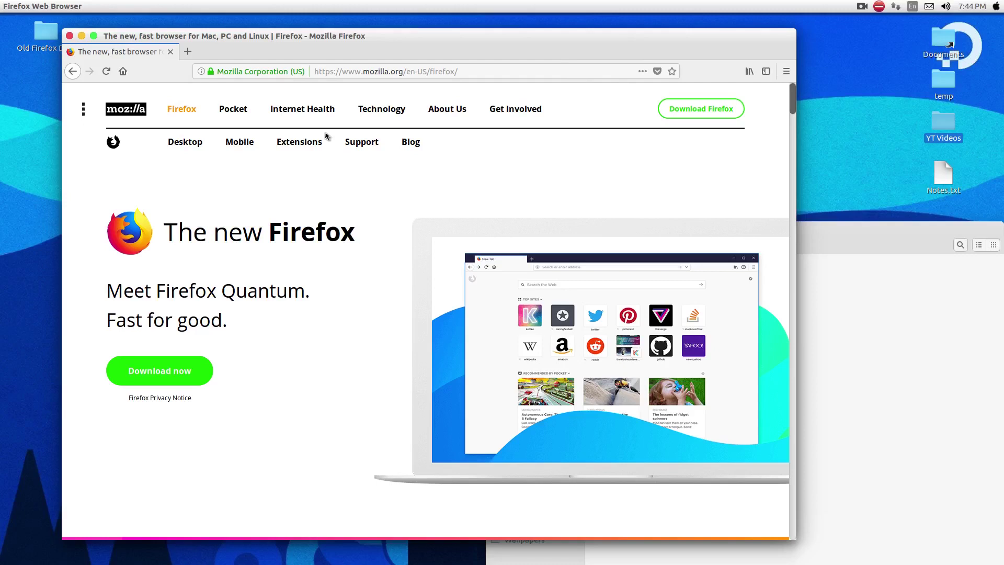
Open and close the main browser menu, then scroll down the mozilla.org page.
{"action": "left_click", "coordinate": [787, 73]}
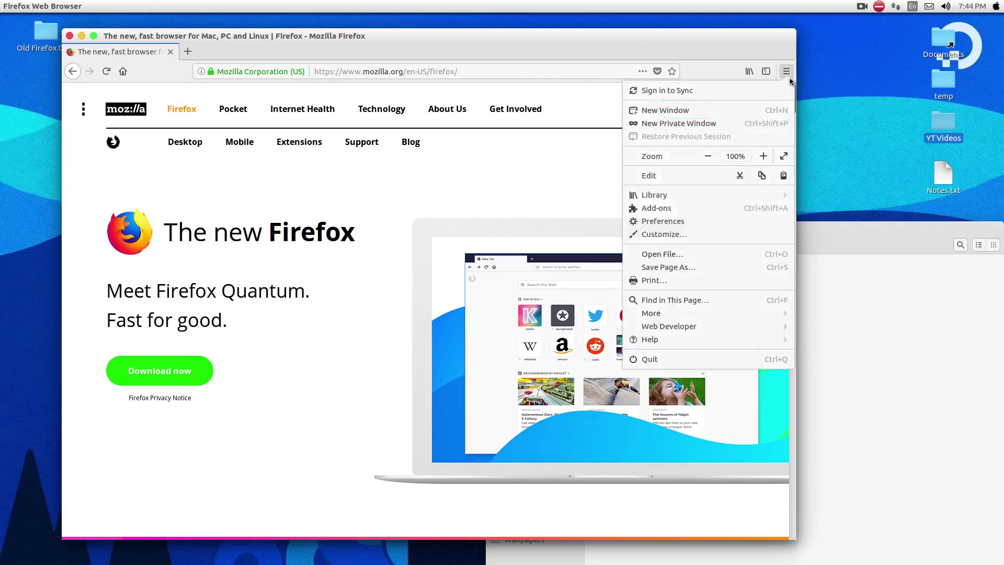
{"action": "left_click", "coordinate": [787, 74]}
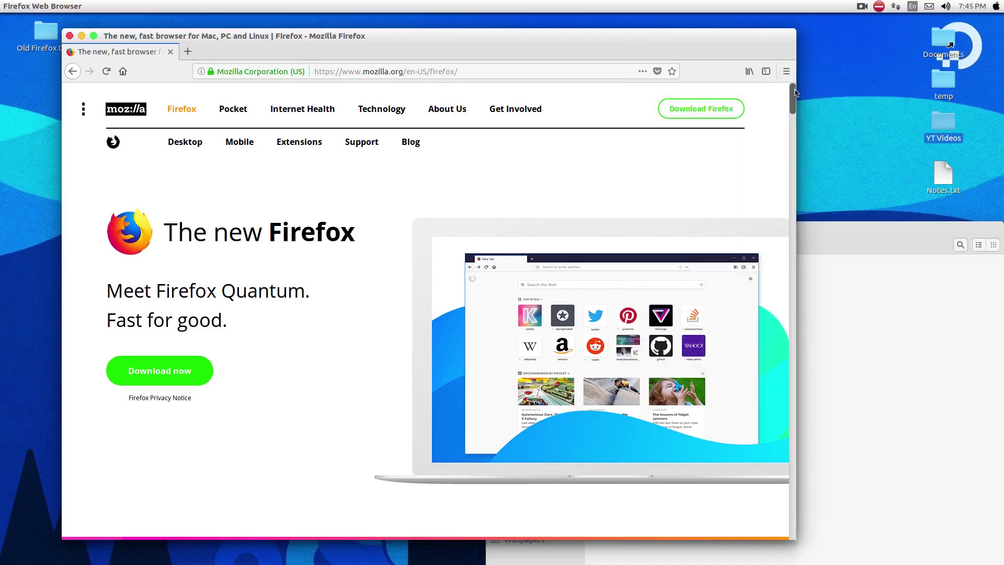
{"action": "scroll", "coordinate": [804, 104], "scroll_direction": "down", "scroll_amount": 3}
{"action": "left_click_drag", "start_coordinate": [804, 106], "coordinate": [845, 74]}
Take a Firefox Screenshot of the page's top region and save it online.
{"action": "left_click", "coordinate": [643, 74]}
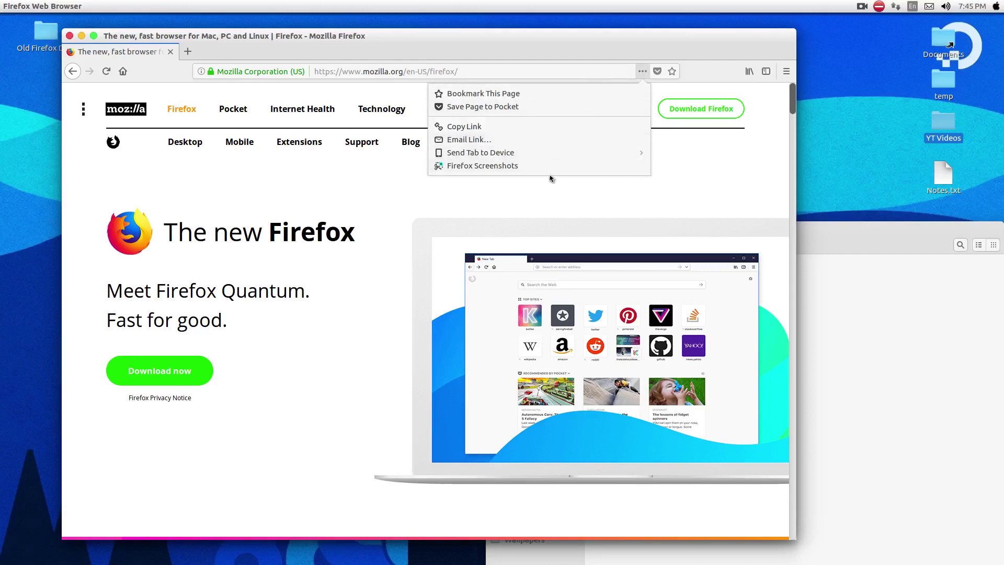
{"action": "left_click", "coordinate": [490, 168]}
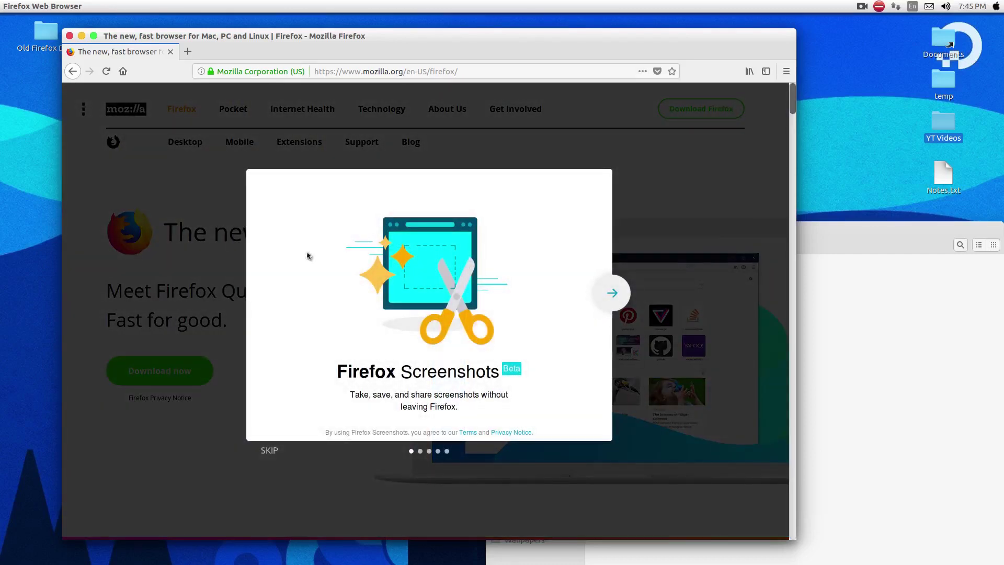
{"action": "left_click", "coordinate": [618, 298]}
{"action": "left_click", "coordinate": [619, 298]}
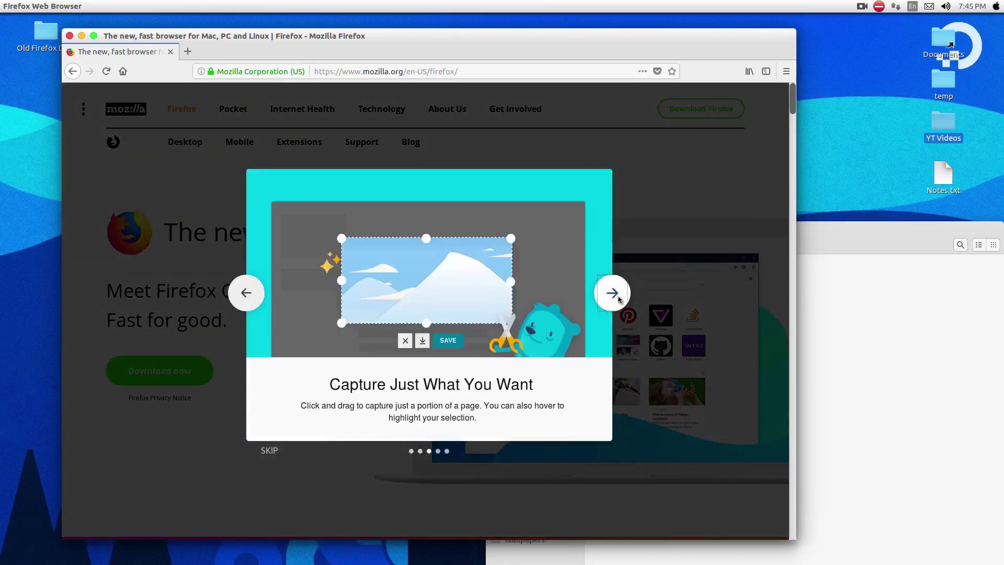
{"action": "left_click", "coordinate": [619, 298]}
{"action": "left_click", "coordinate": [618, 298]}
{"action": "left_click", "coordinate": [618, 298]}
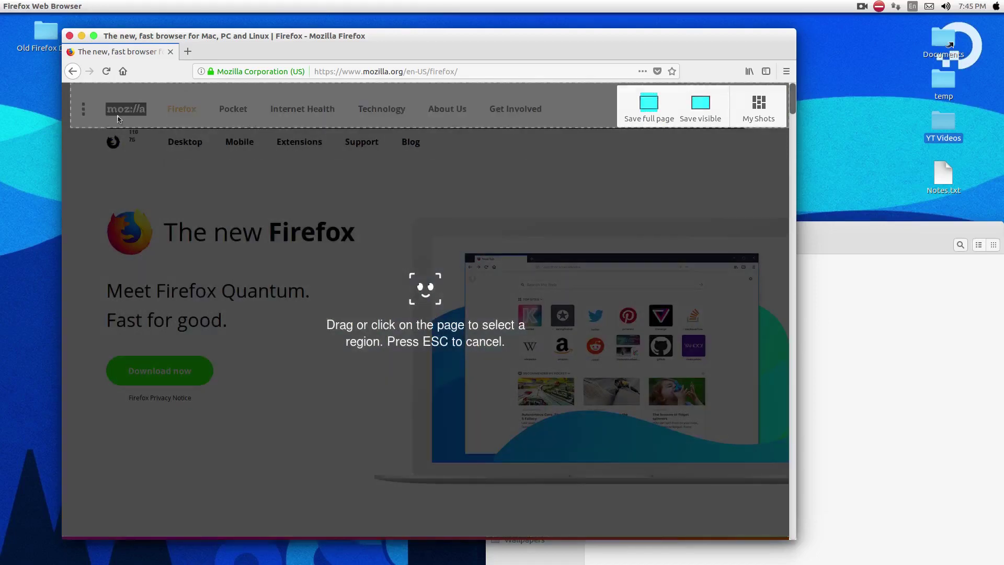
{"action": "left_click_drag", "start_coordinate": [74, 108], "coordinate": [408, 494]}
{"action": "left_click", "coordinate": [384, 509]}
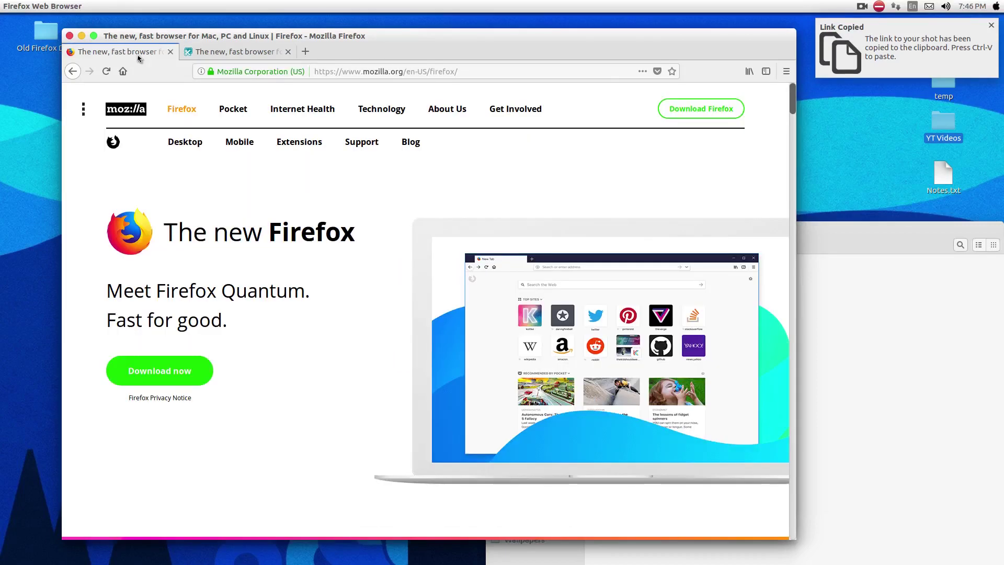
On the mozilla.org tab, preview a full-page screenshot, discard it, and close the screenshot tab.
{"action": "left_click", "coordinate": [137, 52]}
{"action": "left_click", "coordinate": [642, 71]}
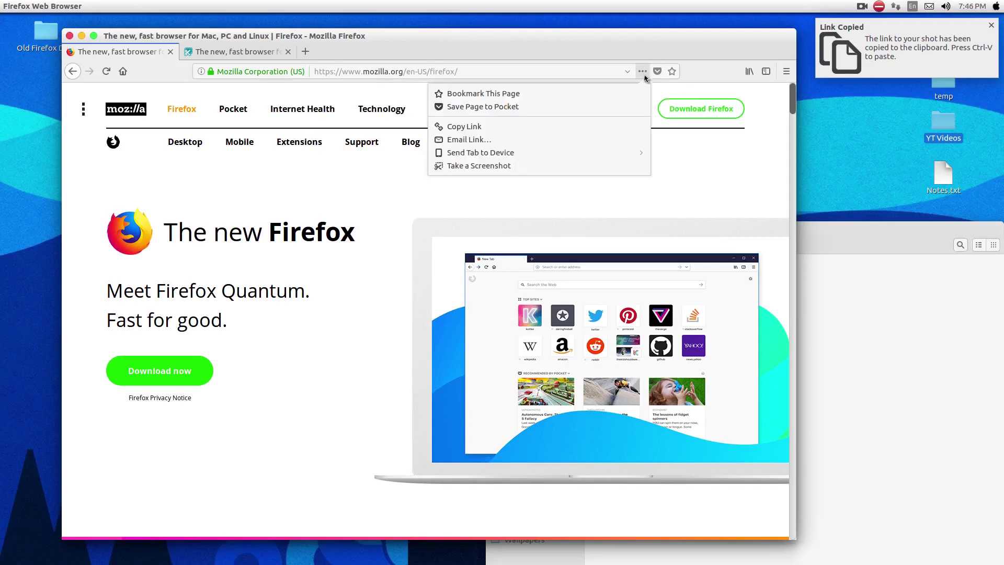
{"action": "left_click", "coordinate": [621, 166]}
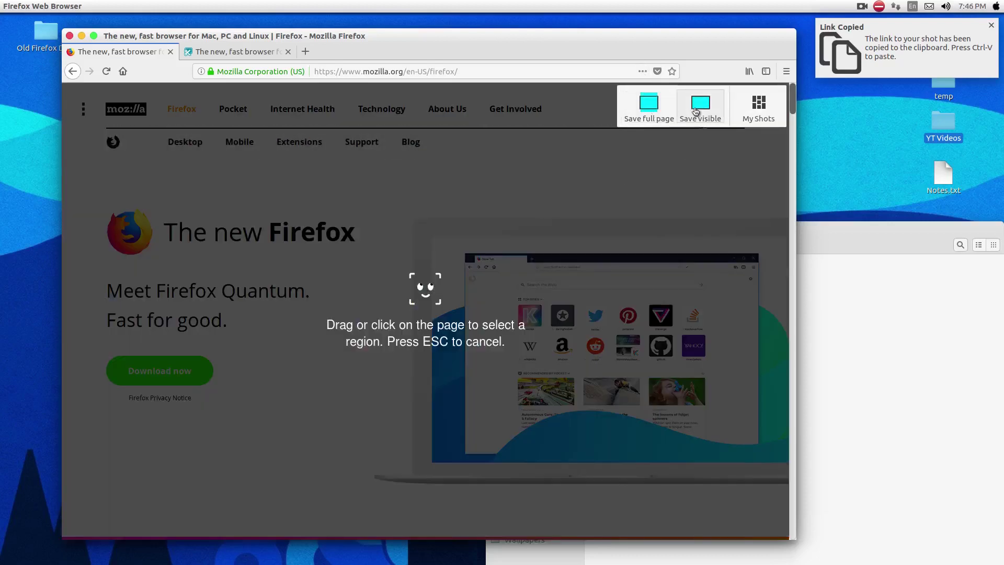
{"action": "left_click", "coordinate": [648, 107]}
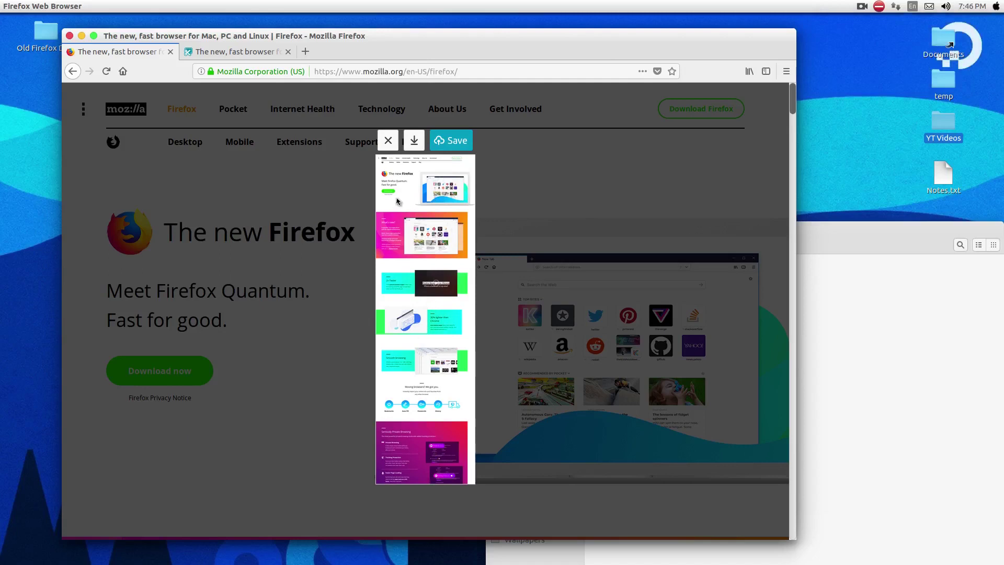
{"action": "left_click", "coordinate": [388, 140]}
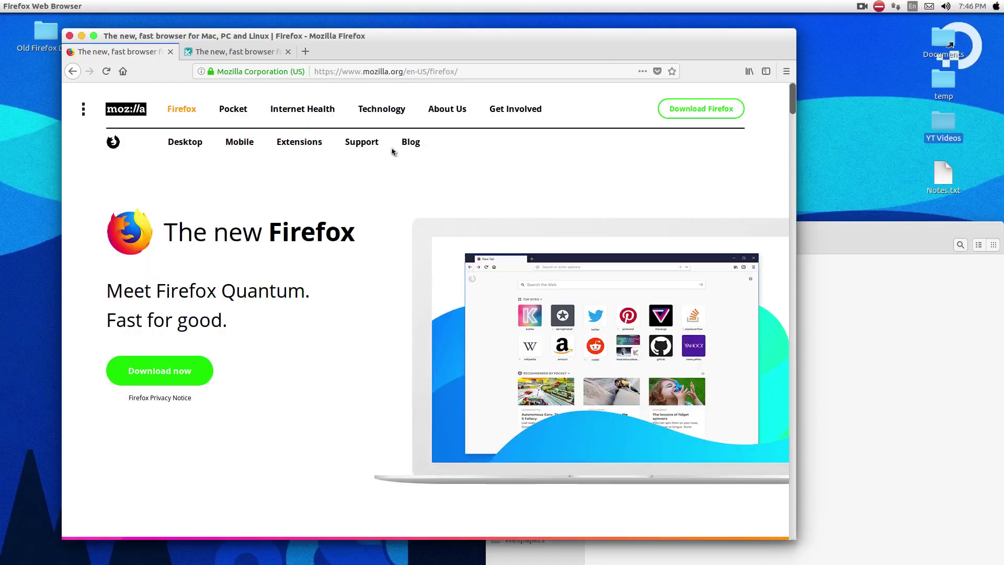
{"action": "left_click", "coordinate": [287, 52]}
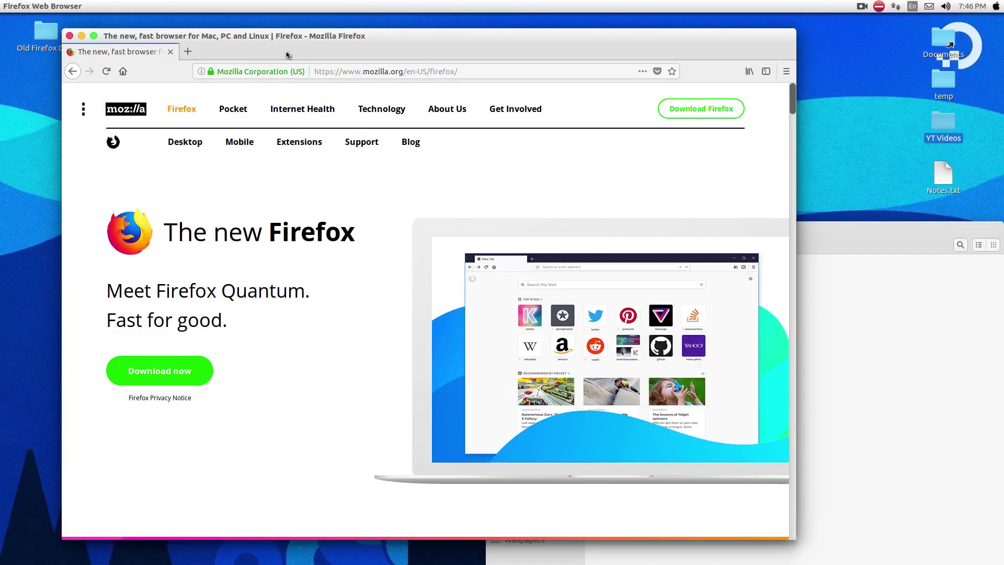
Add New Private Window and Preferences buttons to the toolbar, then leave Customize.
{"action": "left_click", "coordinate": [787, 72]}
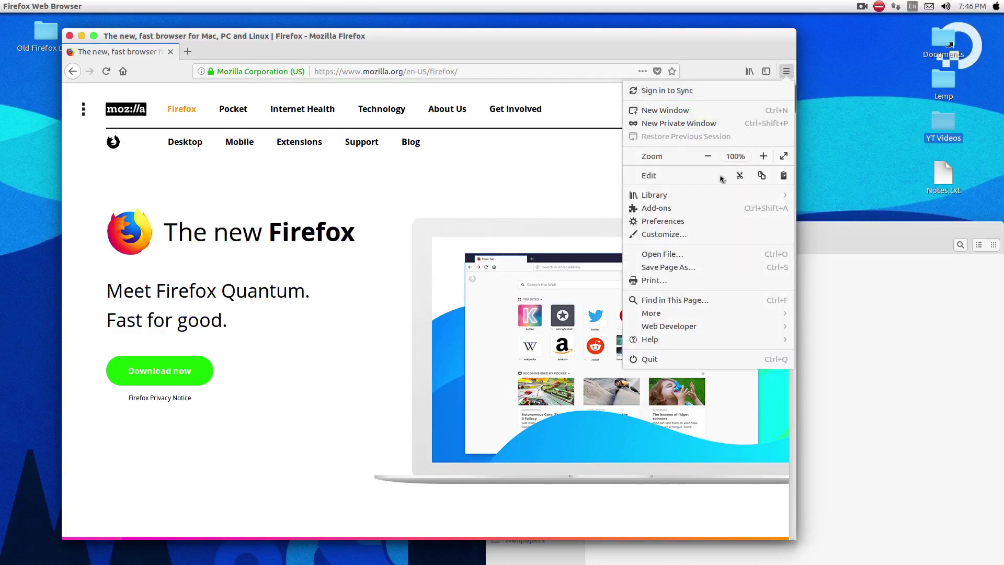
{"action": "left_click", "coordinate": [687, 236]}
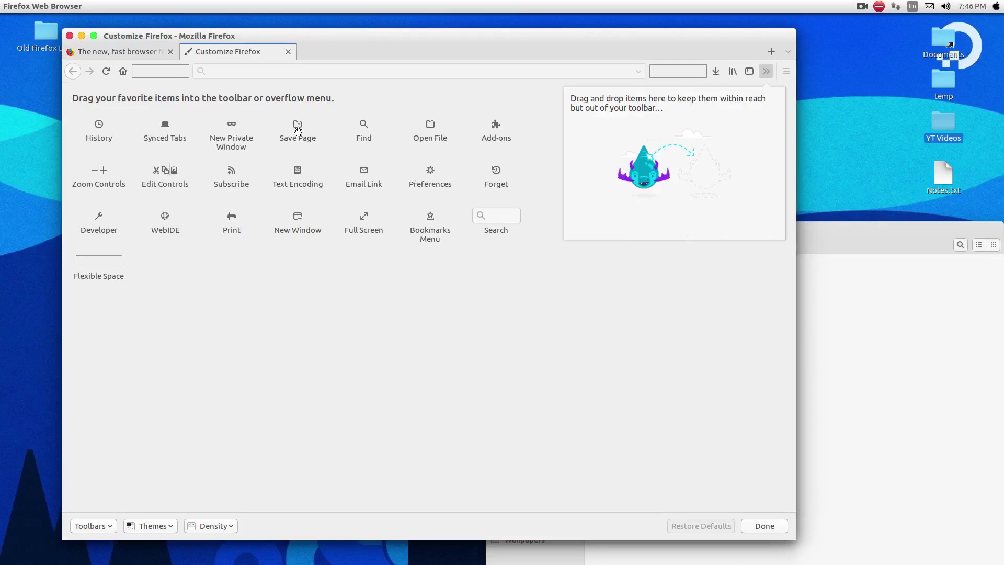
{"action": "left_click_drag", "start_coordinate": [232, 132], "coordinate": [190, 85]}
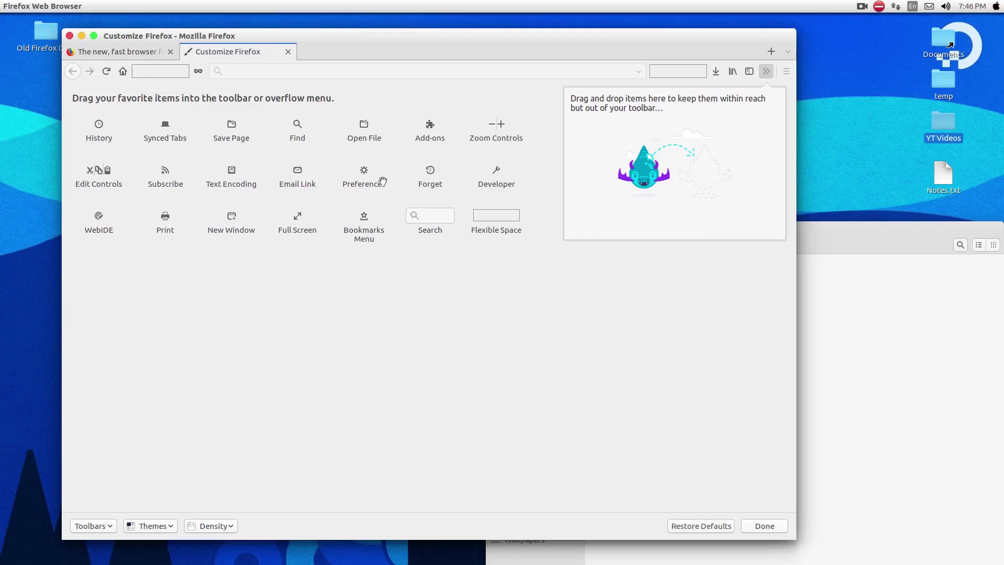
{"action": "left_click_drag", "start_coordinate": [382, 181], "coordinate": [215, 71]}
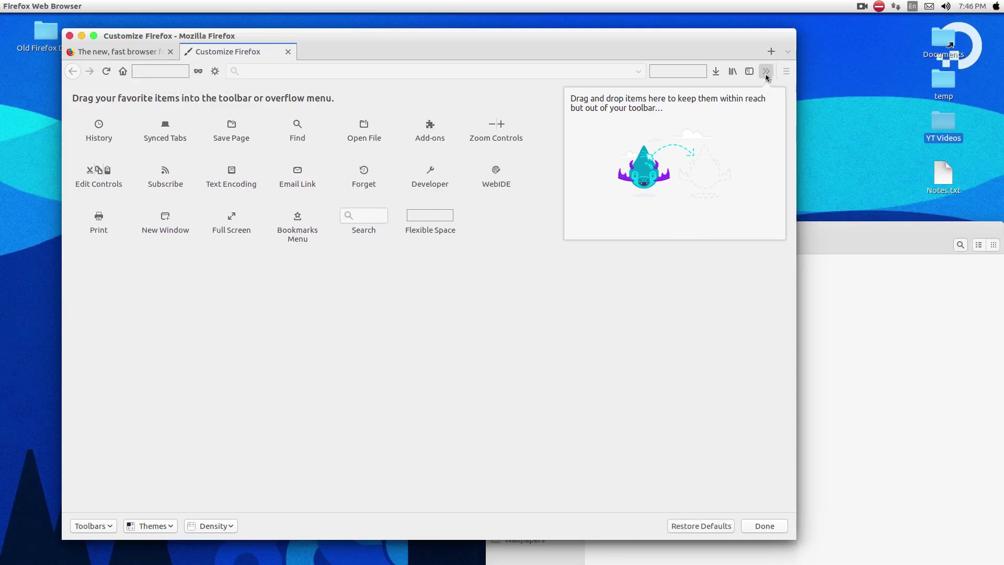
{"action": "left_click", "coordinate": [288, 51]}
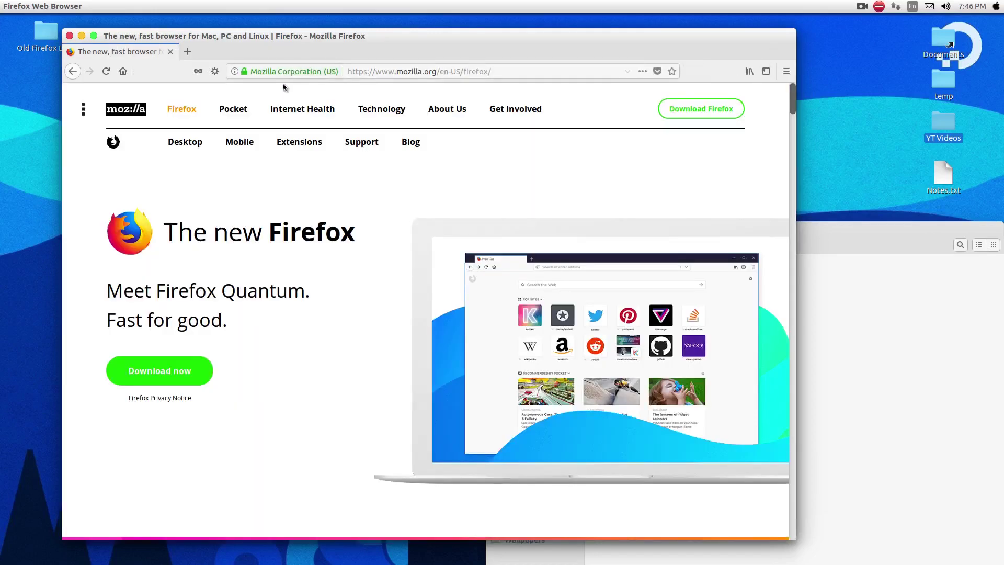
{"action": "left_click", "coordinate": [423, 77]}
Replace the address with 'mug' and run the Amazon one-click search.
{"action": "left_click_drag", "start_coordinate": [529, 69], "coordinate": [265, 66]}
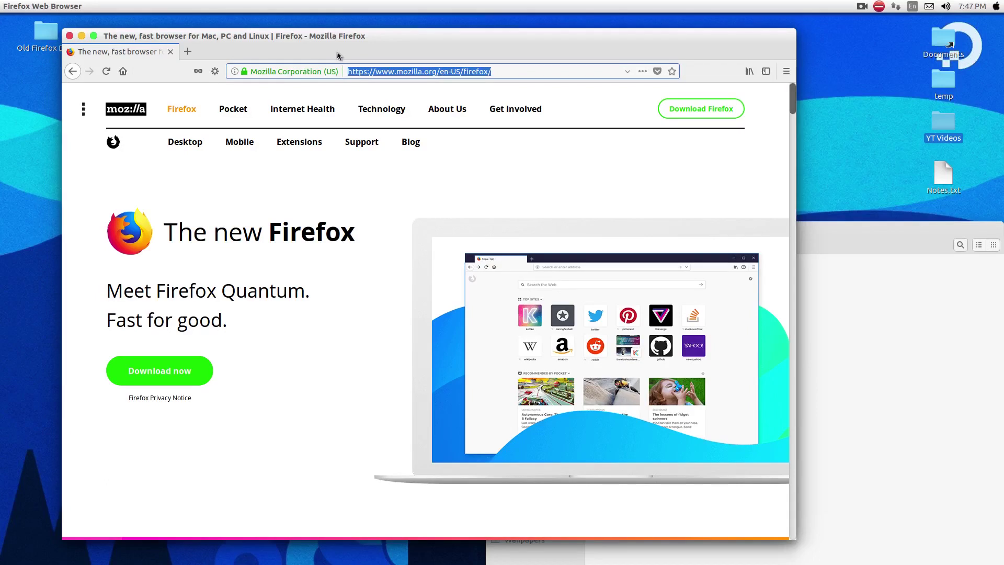
{"action": "type", "text": "p"}
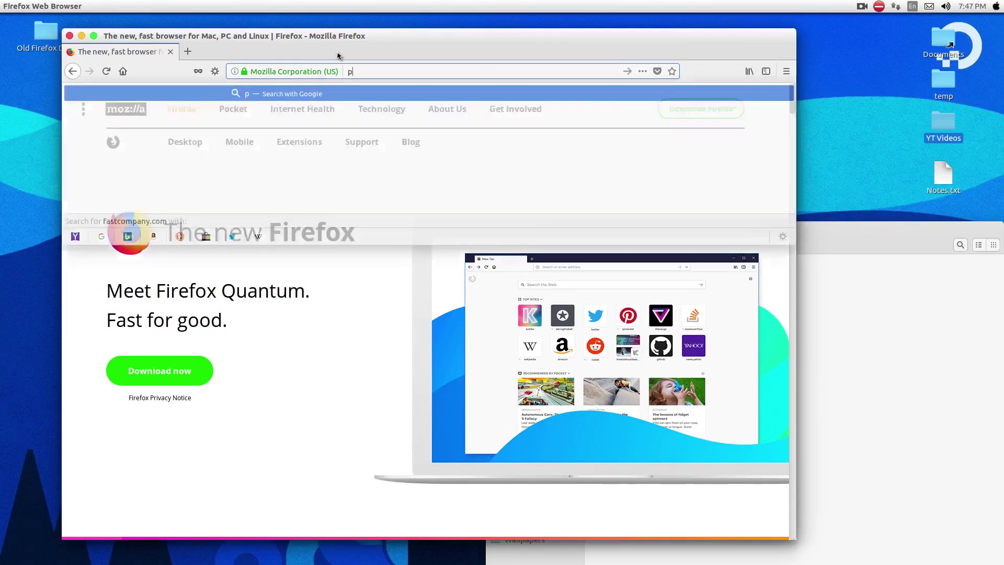
{"action": "type", "text": "entacode"}
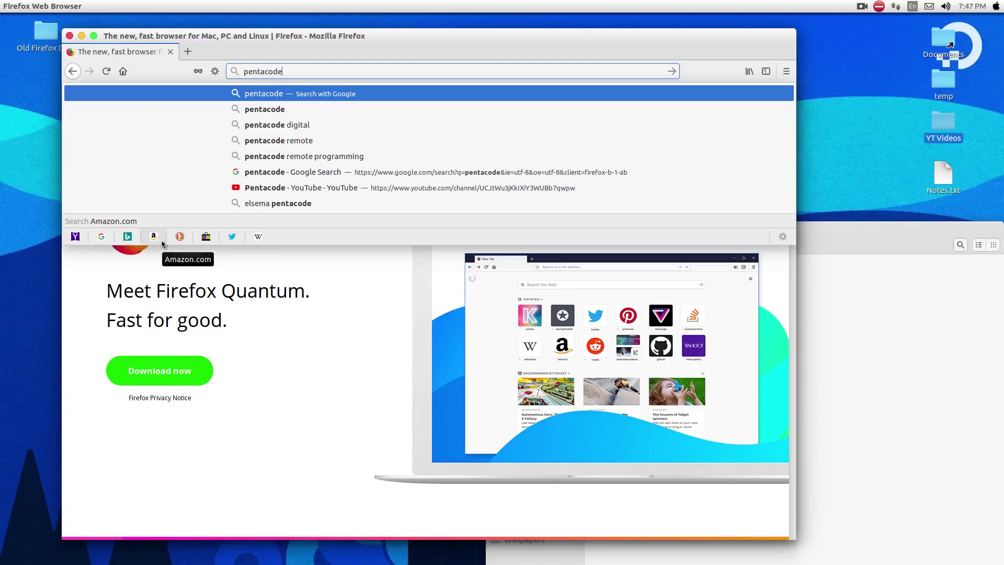
{"action": "left_click", "coordinate": [314, 73]}
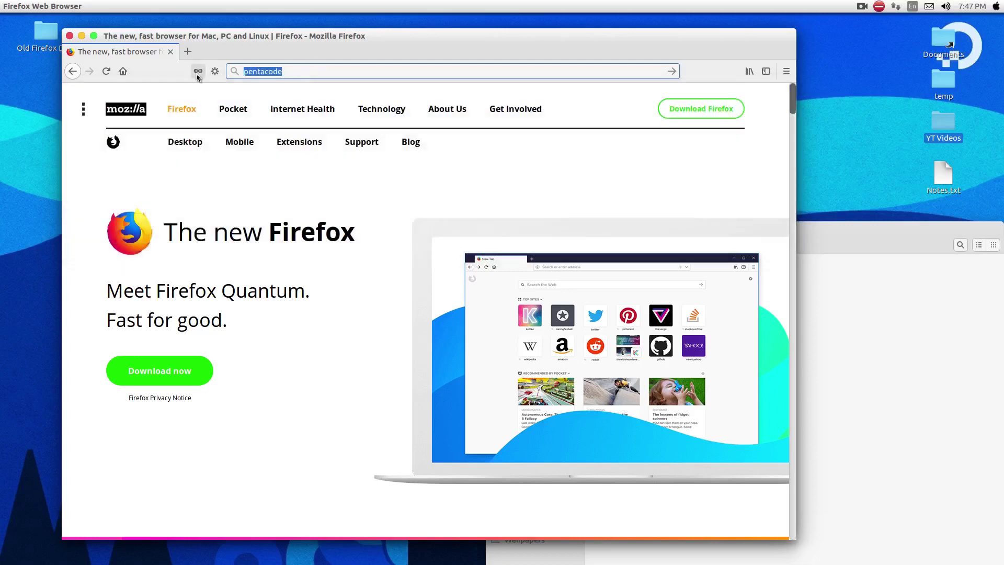
{"action": "type", "text": "mug"}
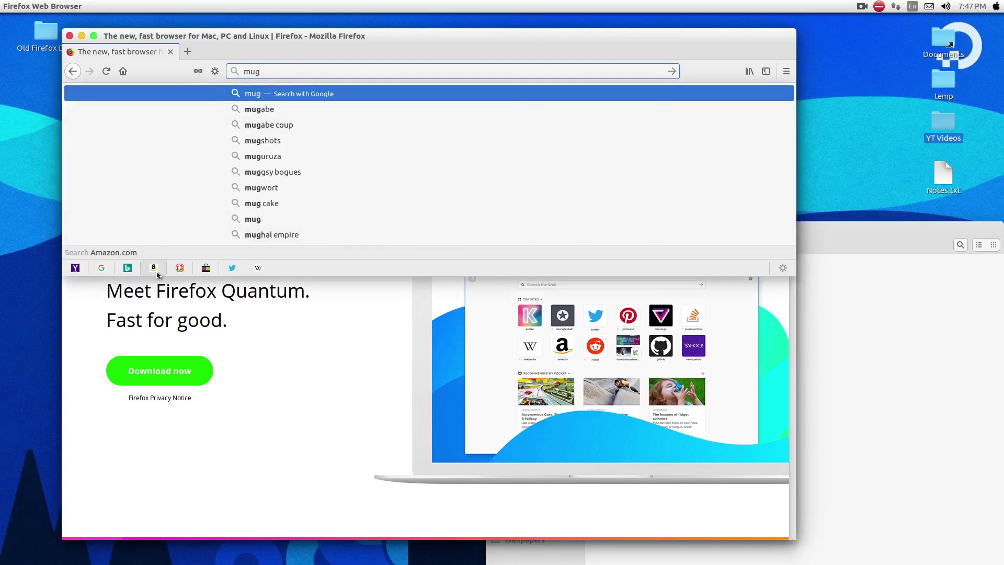
{"action": "left_click", "coordinate": [154, 268]}
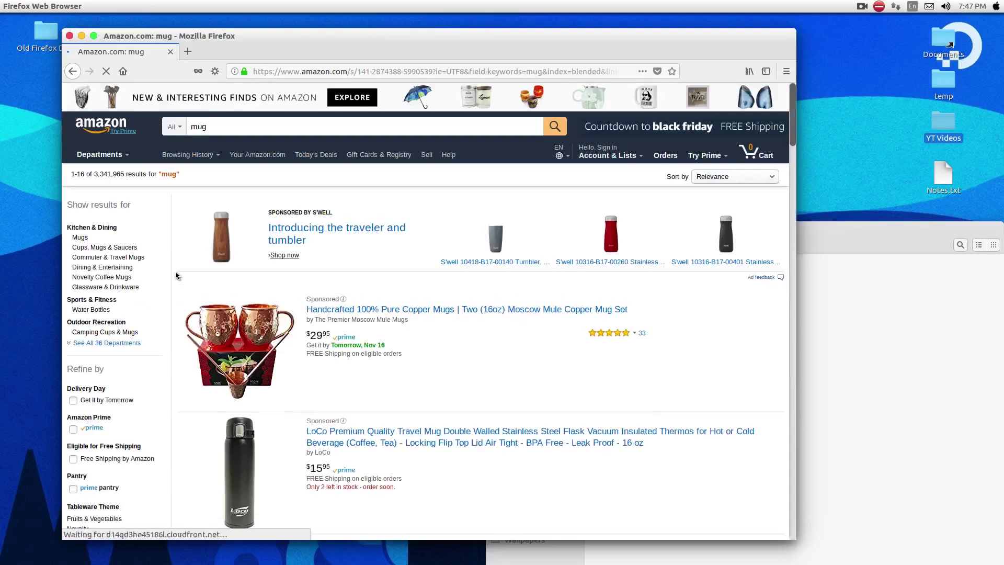
Search DuckDuckGo for 'pentacode' from the address bar.
{"action": "left_click", "coordinate": [369, 71]}
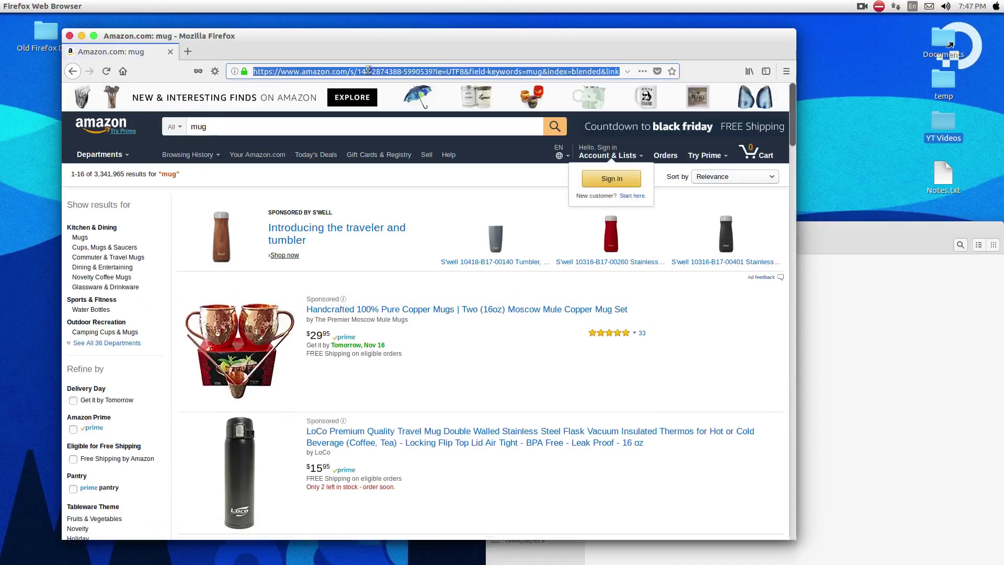
{"action": "key", "text": "BackSpace"}
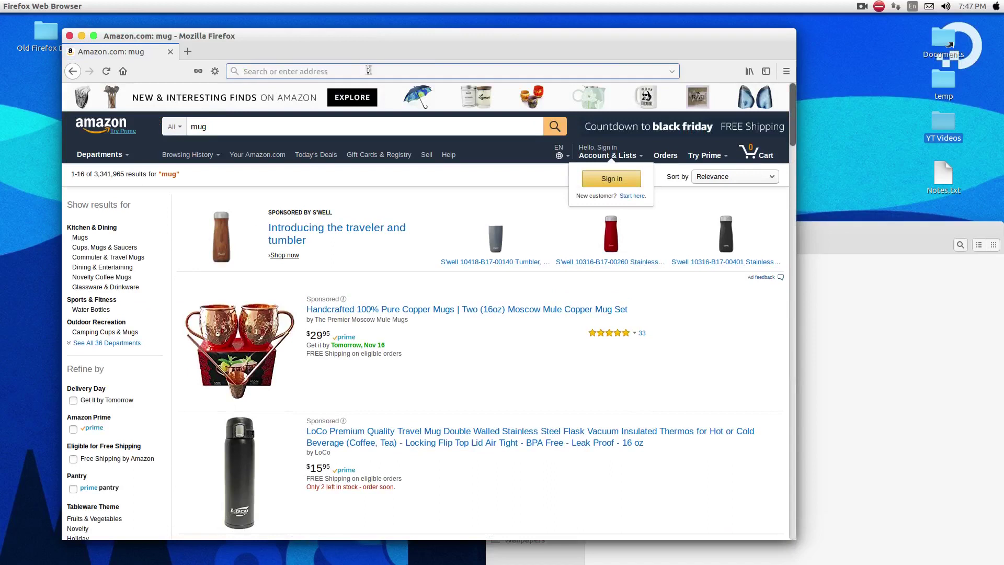
{"action": "type", "text": "pentacode"}
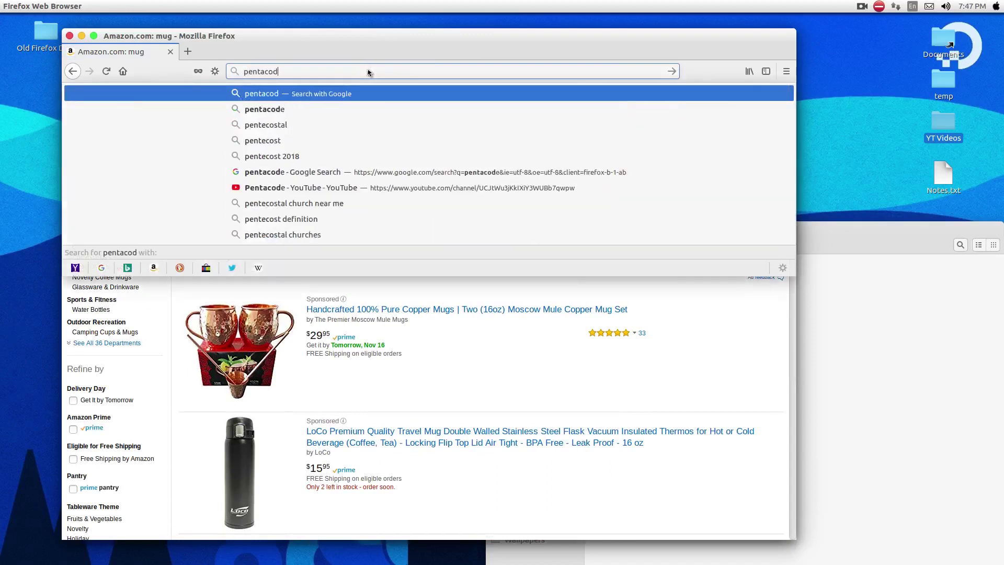
{"action": "left_click", "coordinate": [180, 238]}
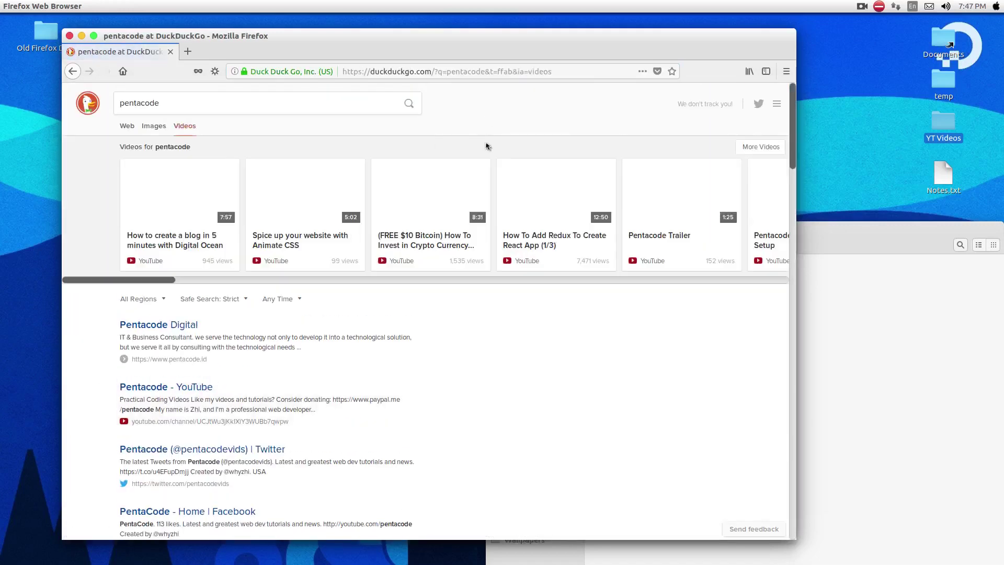
Clear the address bar and bring up the main browser menu.
{"action": "left_click", "coordinate": [556, 70]}
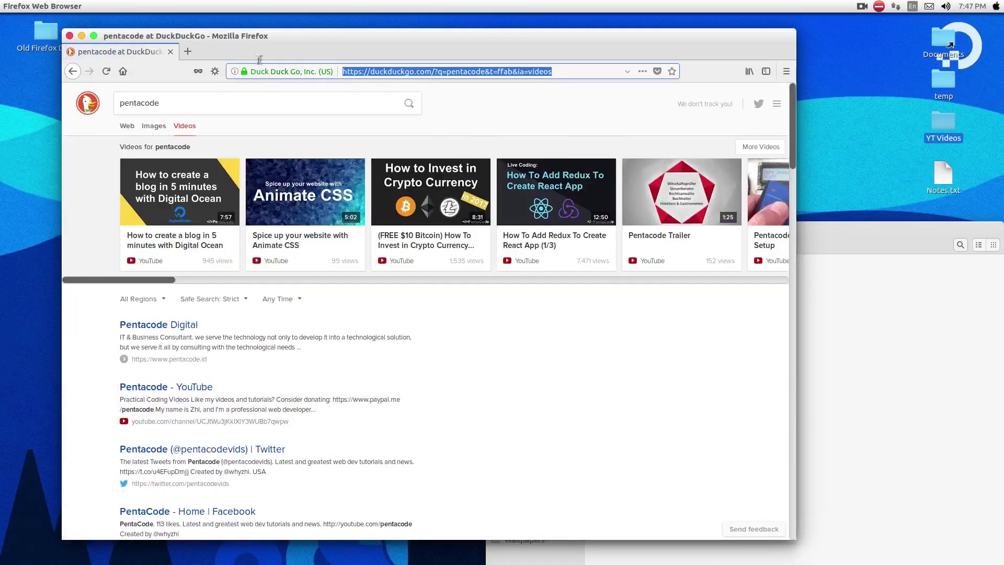
{"action": "key", "text": "BackSpace"}
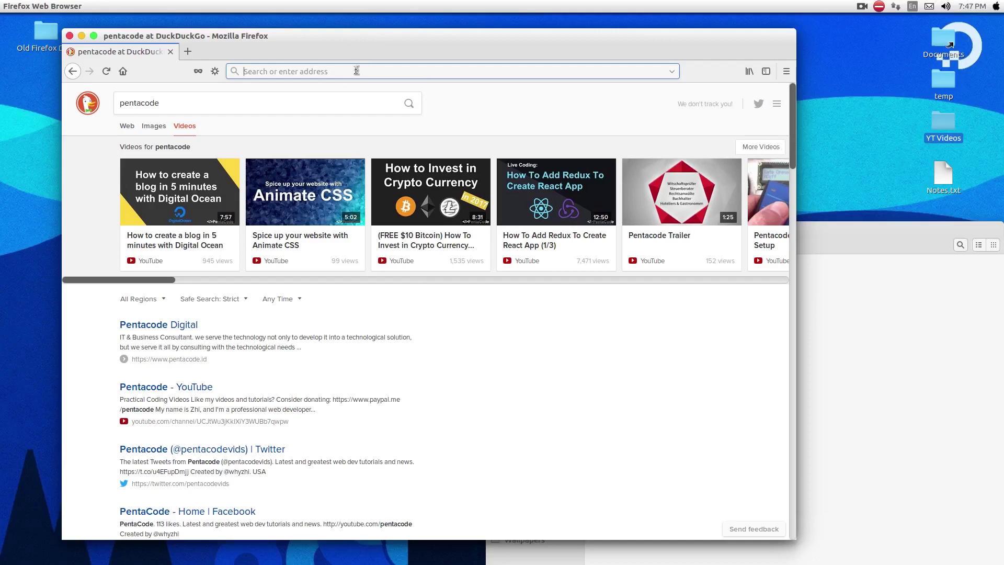
{"action": "left_click", "coordinate": [786, 71]}
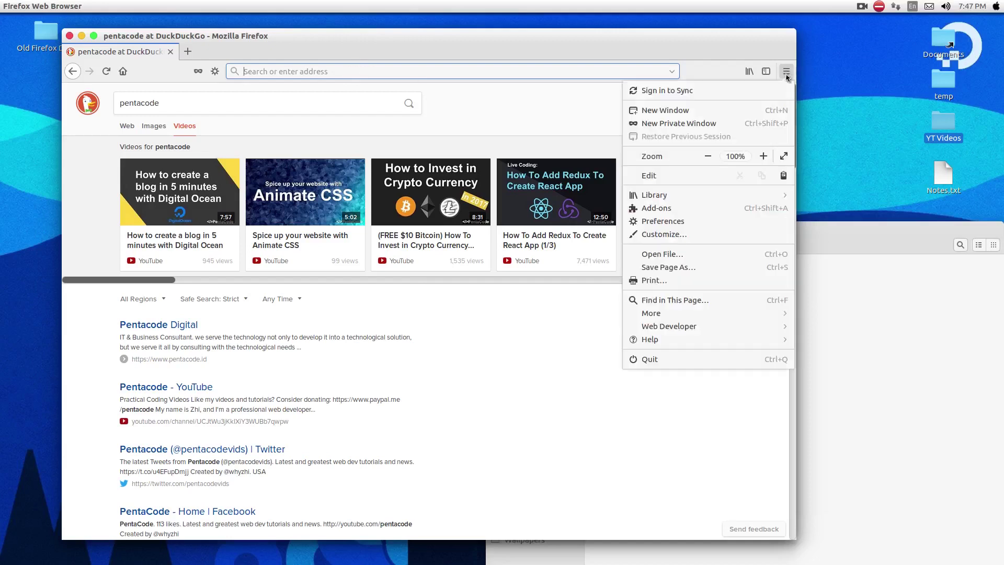
Show the Extensions list in the Add-ons Manager after briefly opening Customize.
{"action": "left_click", "coordinate": [717, 234]}
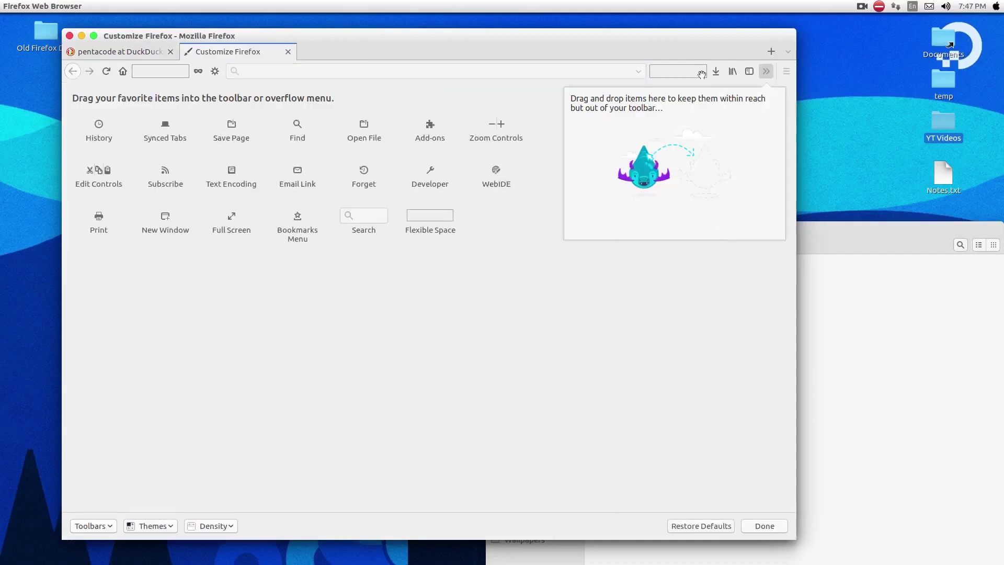
{"action": "left_click", "coordinate": [288, 51]}
{"action": "left_click", "coordinate": [786, 71]}
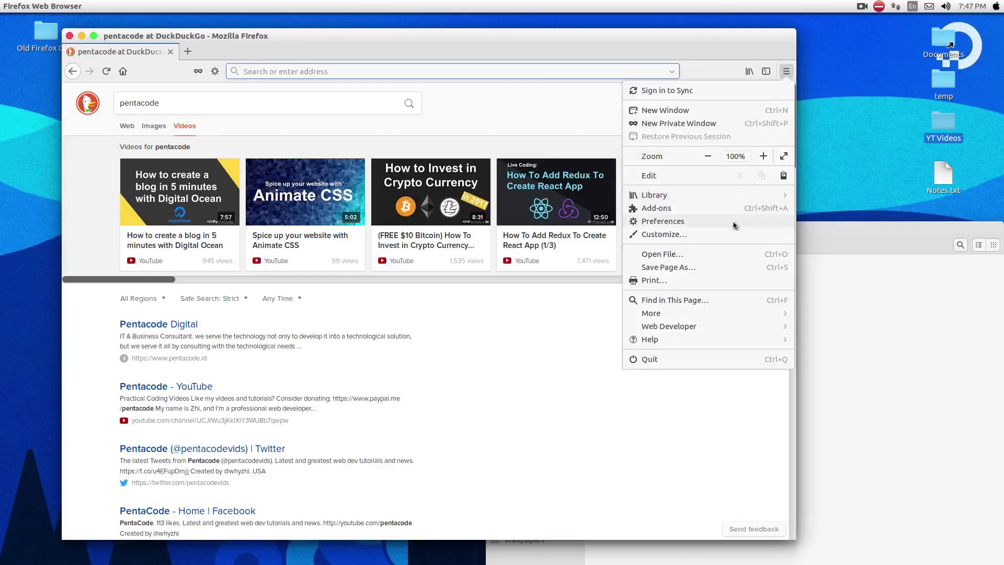
{"action": "left_click", "coordinate": [735, 210]}
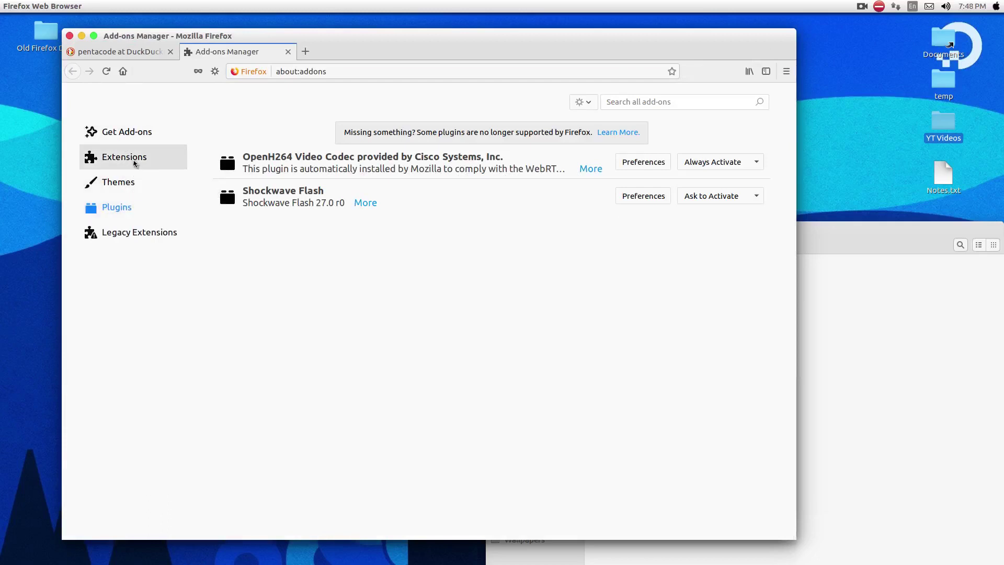
{"action": "left_click", "coordinate": [134, 162]}
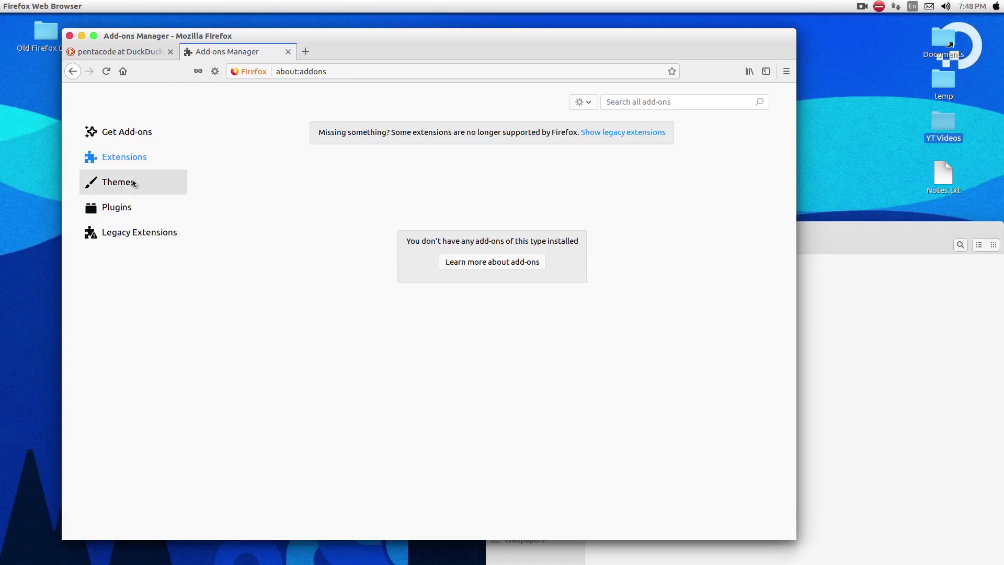
In a new tab, web-search 'firefox extensions' and open the official add-ons site.
{"action": "left_click", "coordinate": [304, 57]}
{"action": "type", "text": "firefox e"}
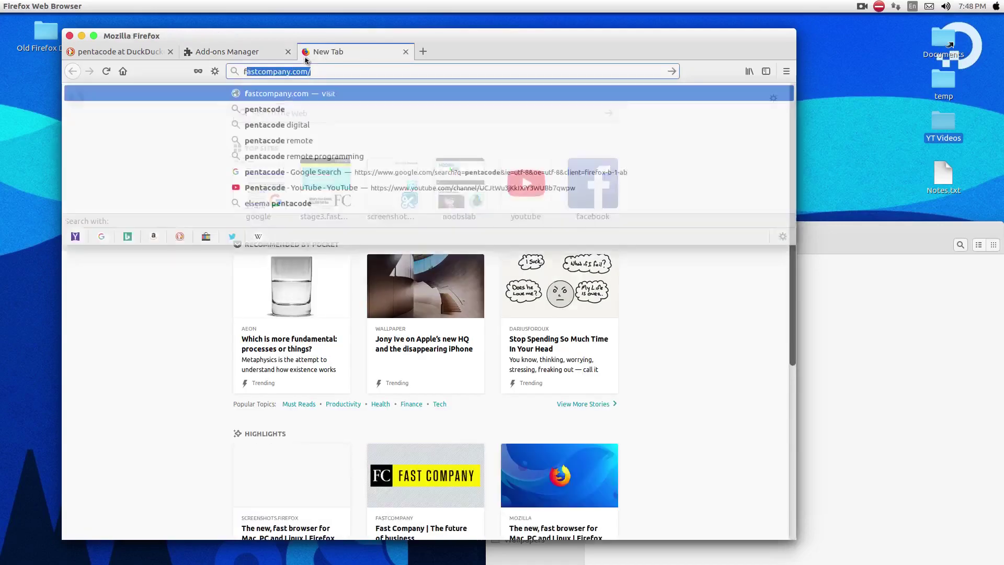
{"action": "type", "text": "xtensions"}
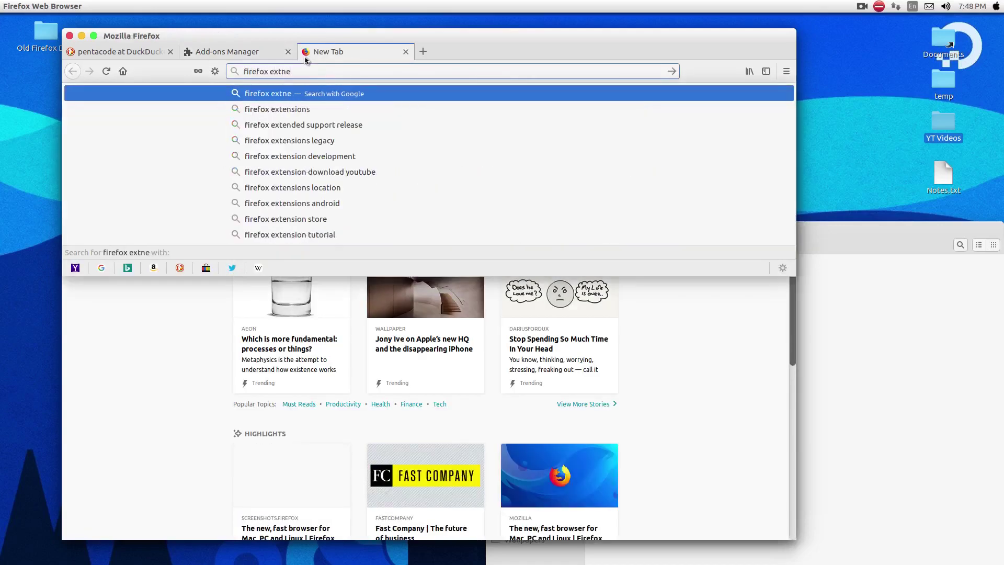
{"action": "key", "text": "Return"}
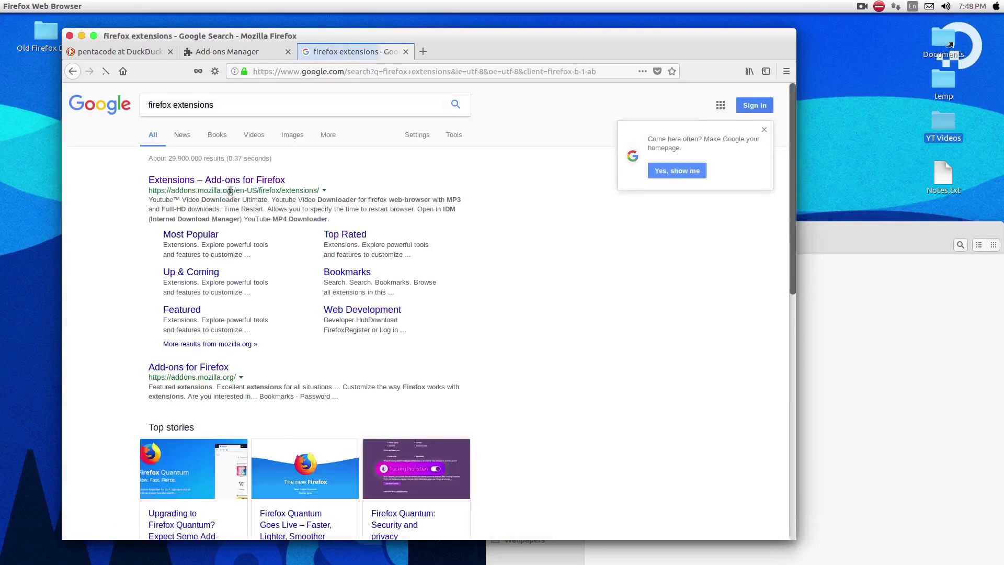
{"action": "left_click", "coordinate": [230, 183]}
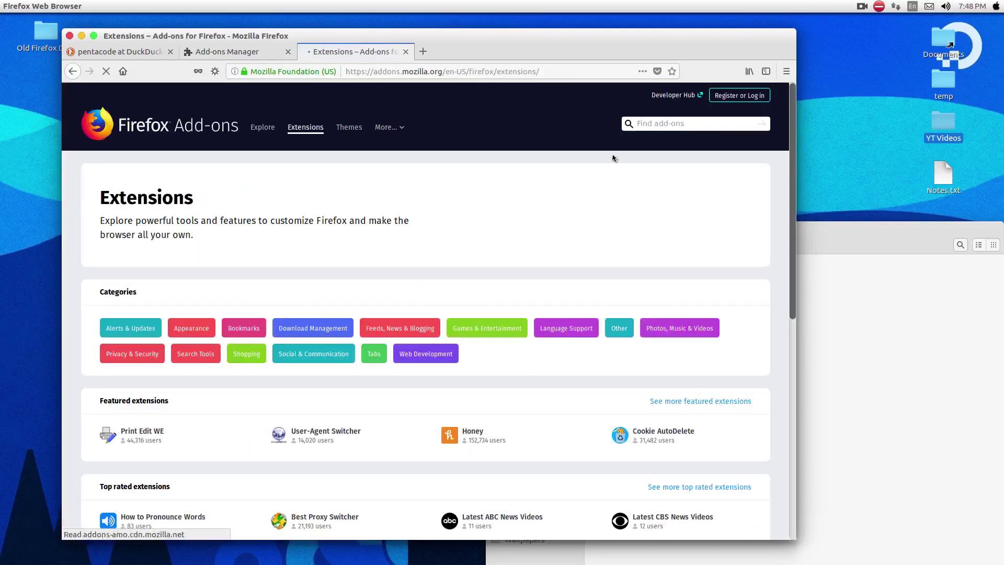
Search the add-ons site for 'ublock', then close that tab.
{"action": "scroll", "coordinate": [773, 198], "scroll_direction": "down", "scroll_amount": 2}
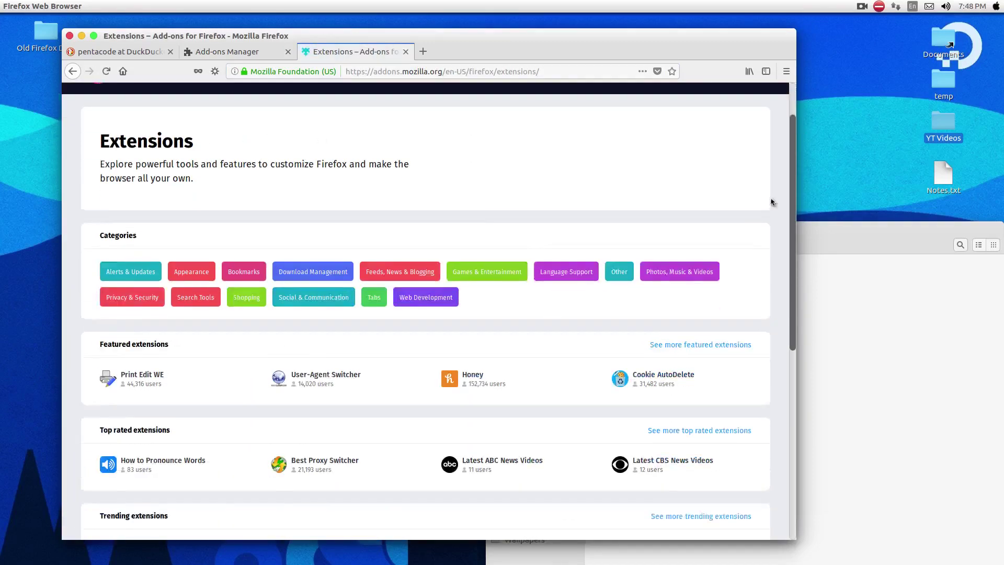
{"action": "scroll", "coordinate": [769, 157], "scroll_direction": "up", "scroll_amount": 3}
{"action": "left_click", "coordinate": [699, 123]}
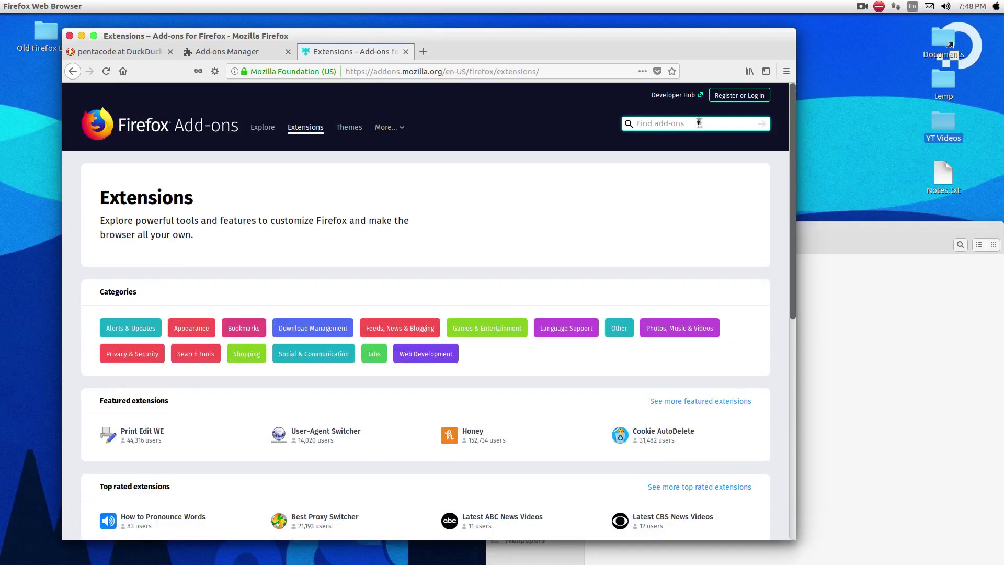
{"action": "type", "text": "ublock"}
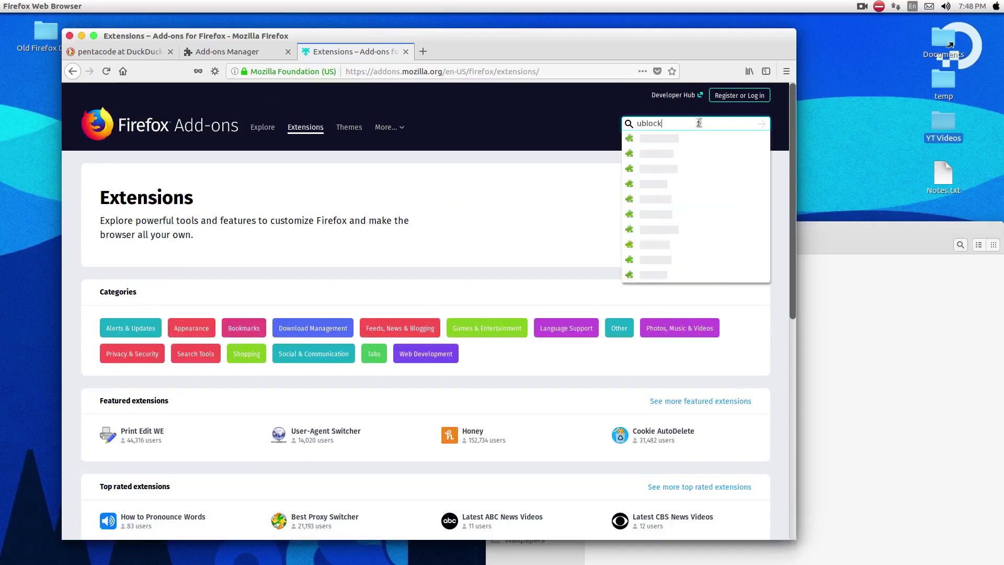
{"action": "key", "text": "BackSpace"}
{"action": "key", "text": "BackSpace"}
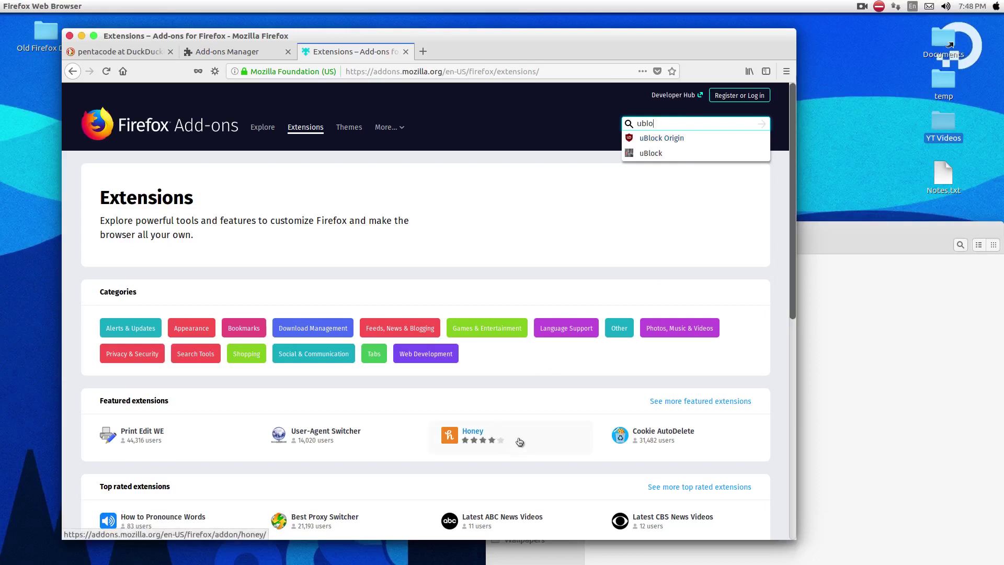
{"action": "left_click", "coordinate": [405, 52]}
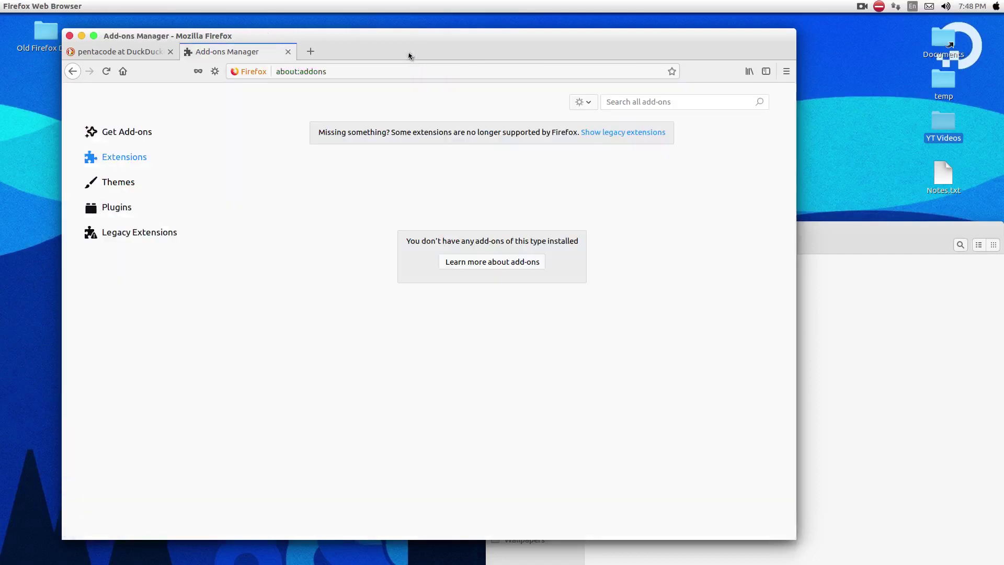
Install the Euskadi theme from the online theme gallery.
{"action": "left_click", "coordinate": [114, 182]}
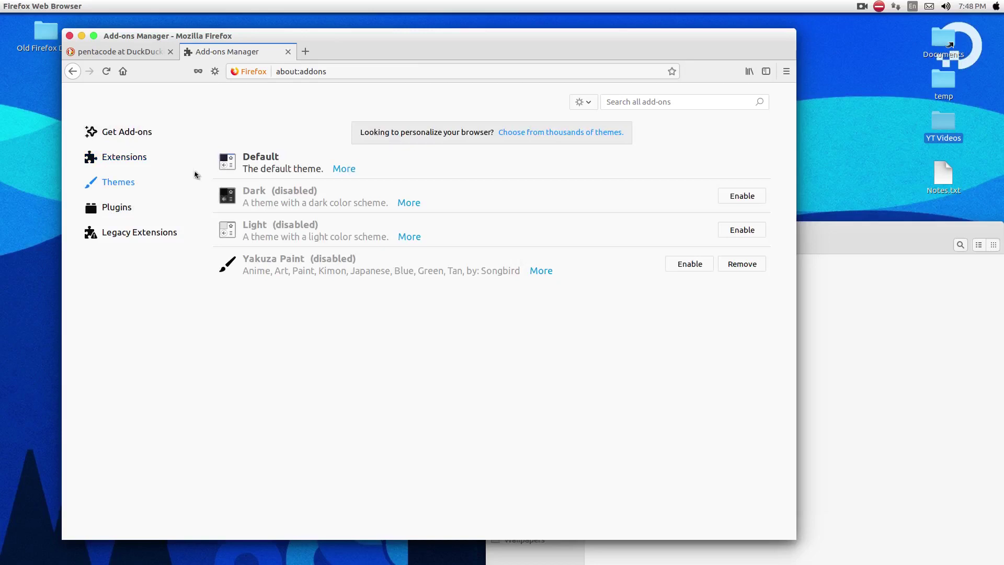
{"action": "left_click", "coordinate": [560, 133]}
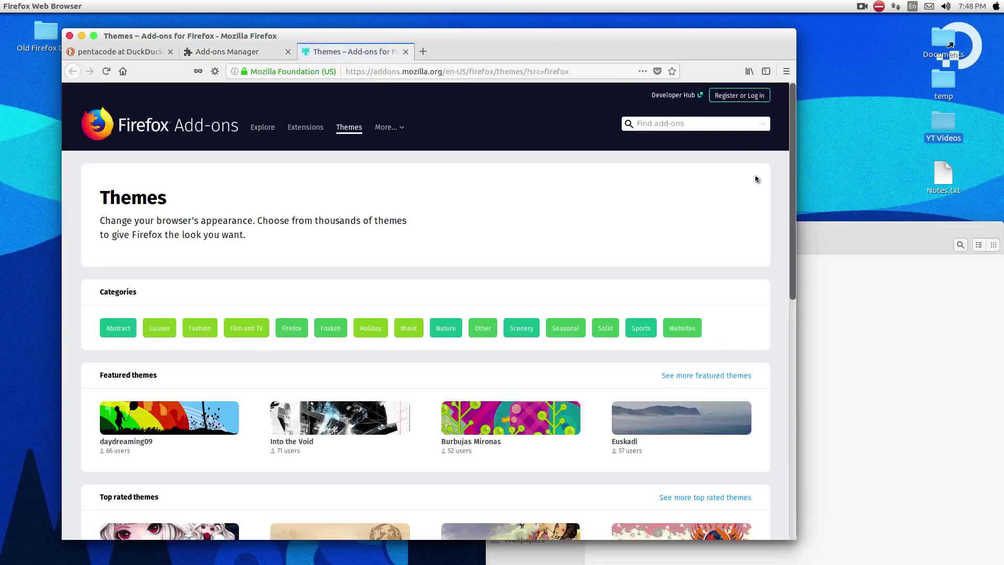
{"action": "left_click", "coordinate": [625, 430]}
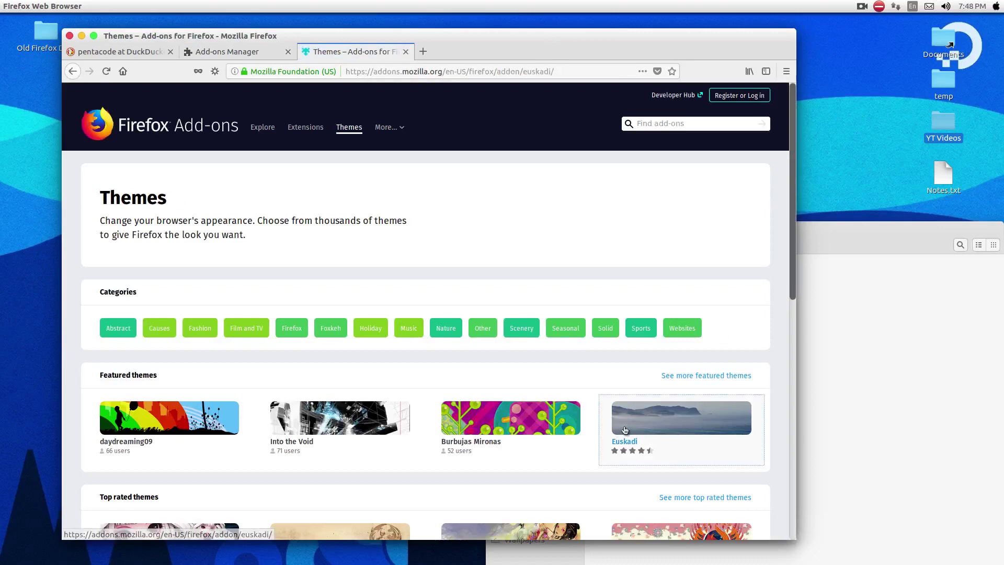
{"action": "left_click", "coordinate": [466, 307]}
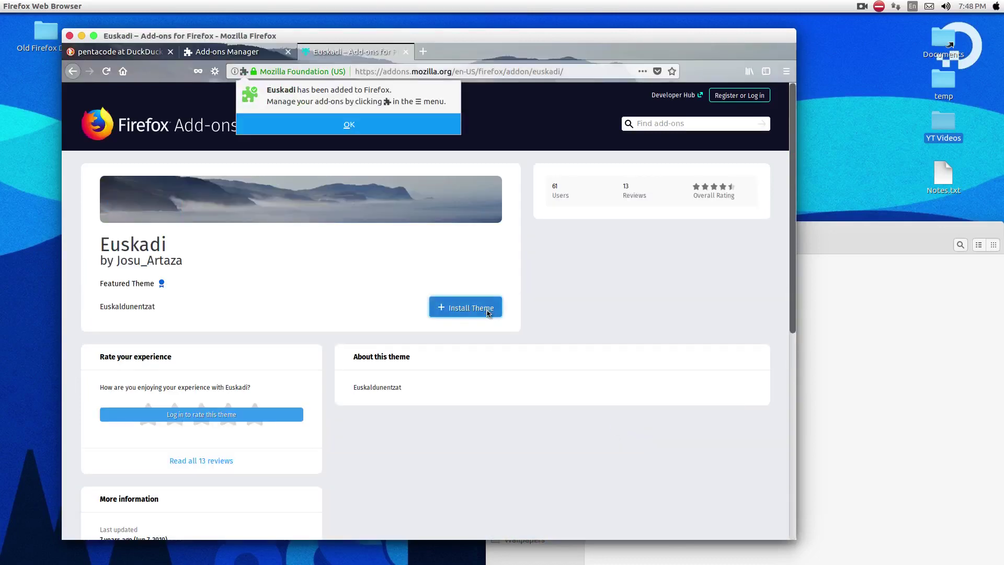
{"action": "left_click", "coordinate": [543, 39]}
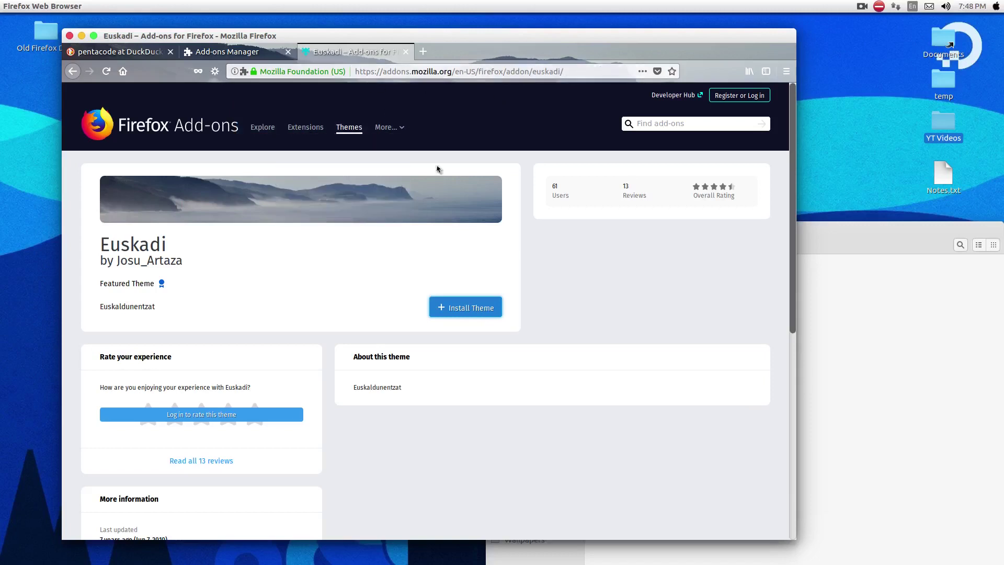
Re-enable the Default theme and close the Euskadi and Add-ons Manager tabs.
{"action": "left_click", "coordinate": [226, 53]}
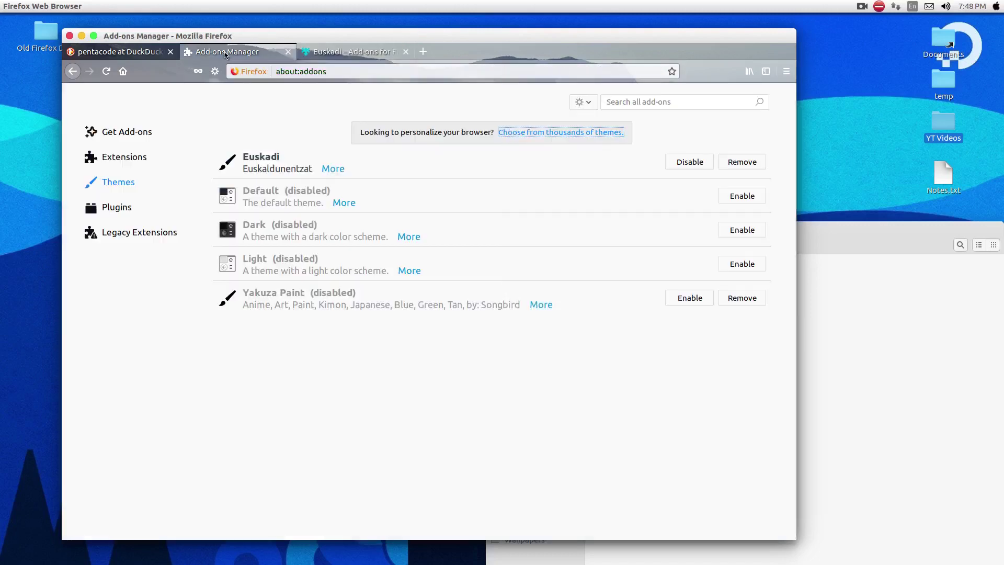
{"action": "left_click", "coordinate": [741, 197]}
{"action": "left_click", "coordinate": [406, 51]}
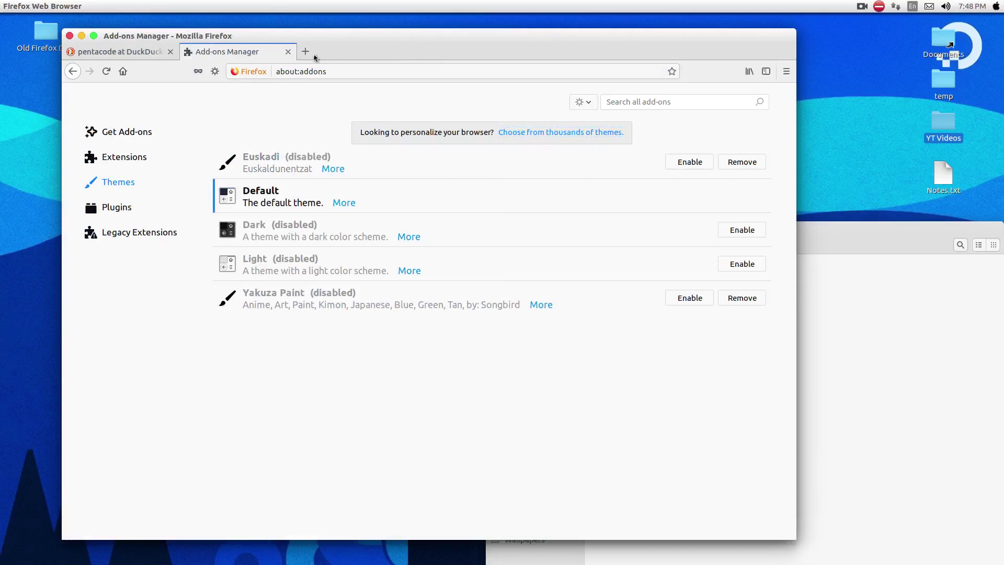
{"action": "left_click", "coordinate": [288, 52]}
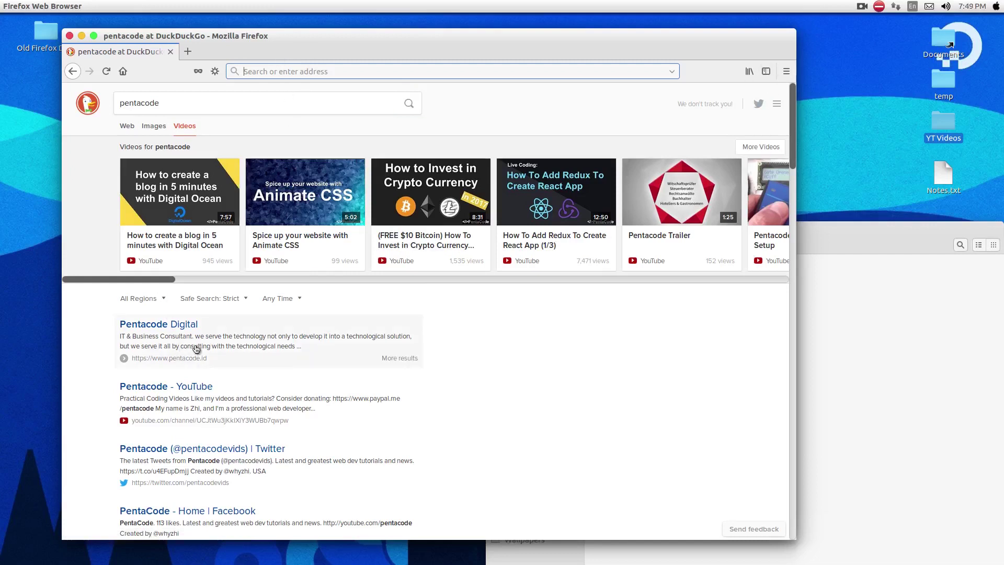
Open the 'Pentacode - YouTube' result and show the main menu's Web Developer list.
{"action": "left_click", "coordinate": [200, 393]}
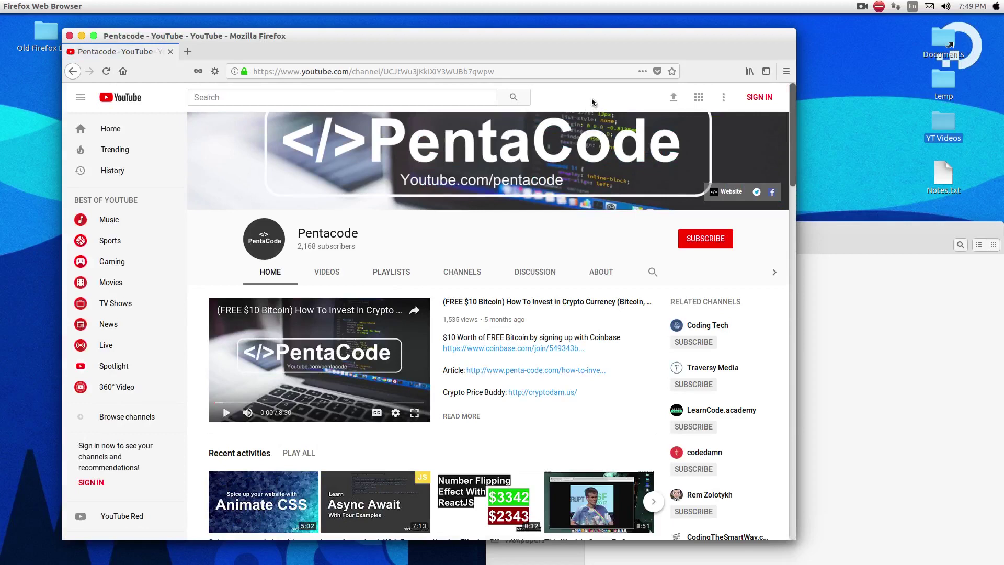
{"action": "mouse_move", "coordinate": [591, 51]}
{"action": "left_mouse_down"}
{"action": "mouse_move", "coordinate": [574, 50]}
{"action": "mouse_move", "coordinate": [599, 44]}
{"action": "left_mouse_up"}
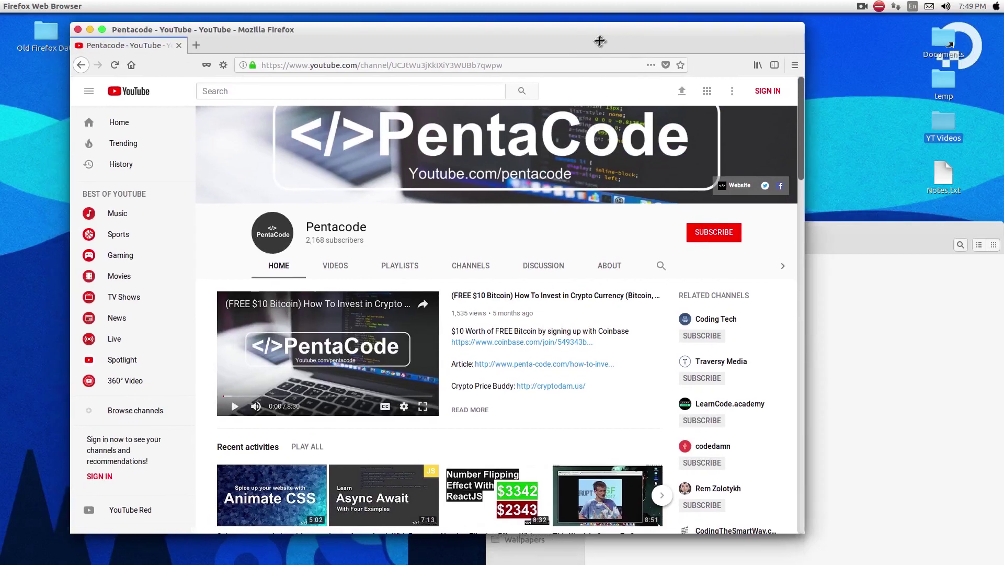
{"action": "left_click", "coordinate": [794, 65]}
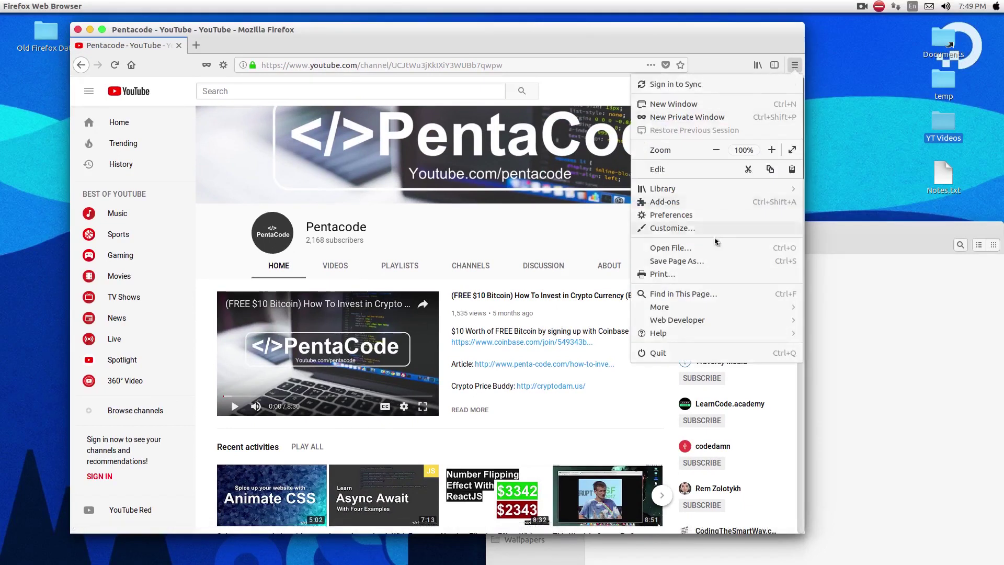
{"action": "left_click", "coordinate": [711, 321]}
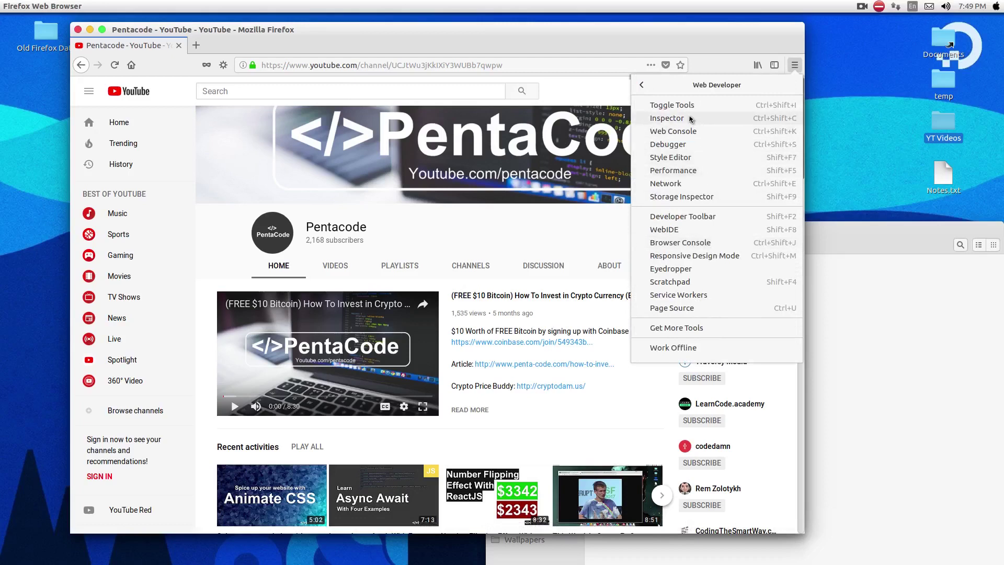
Open the Inspector on the Pentacode page, then switch devtools to the Console.
{"action": "left_click", "coordinate": [666, 118]}
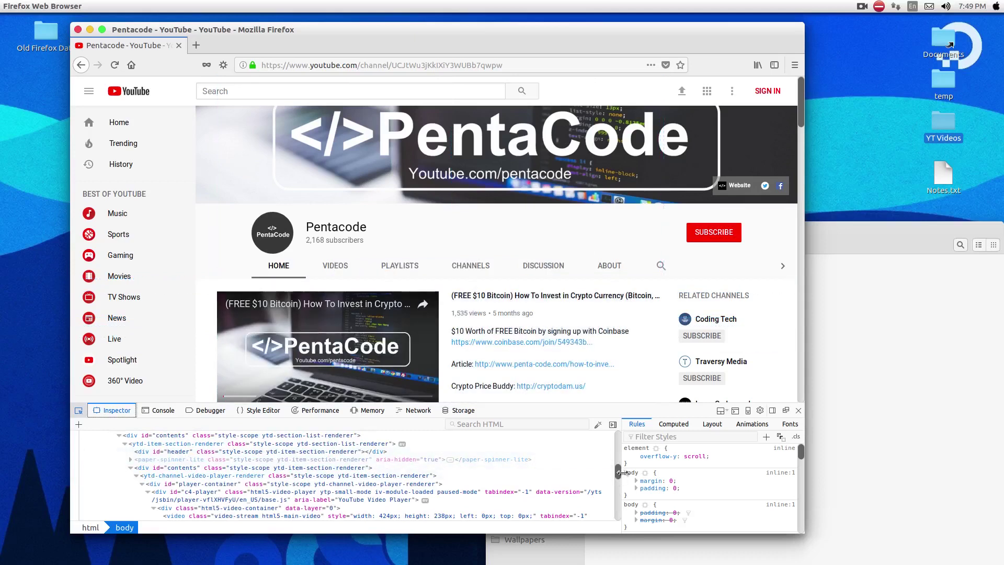
{"action": "left_click_drag", "start_coordinate": [619, 472], "coordinate": [620, 435]}
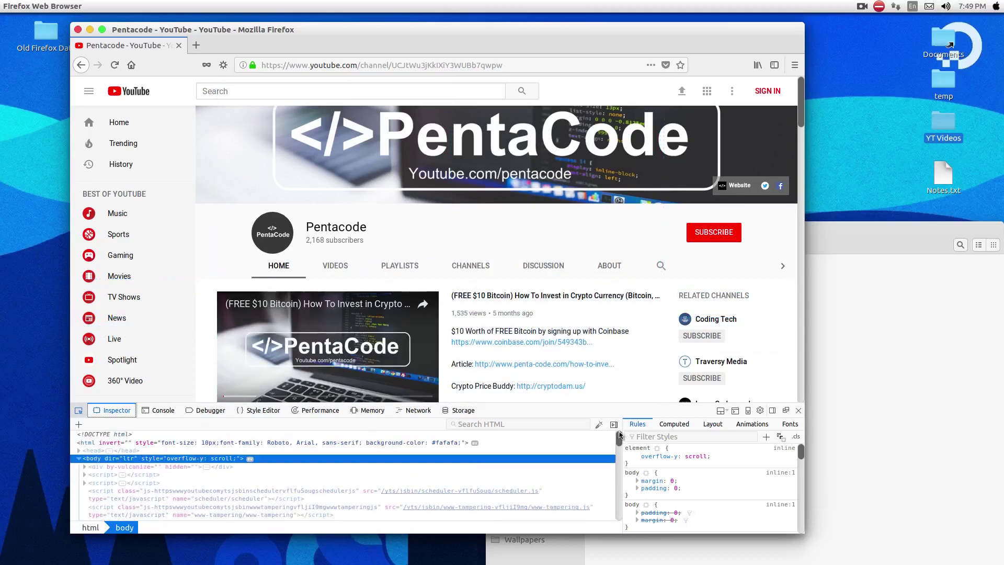
{"action": "left_click", "coordinate": [159, 410]}
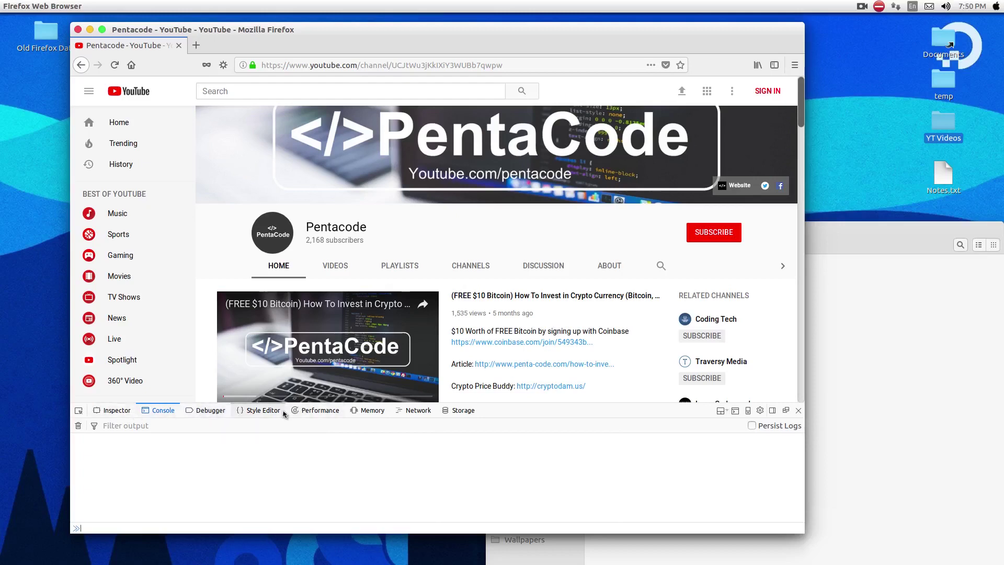
Step devtools through Debugger and Style Editor to the Network panel, then open the frame picker.
{"action": "left_click", "coordinate": [201, 411]}
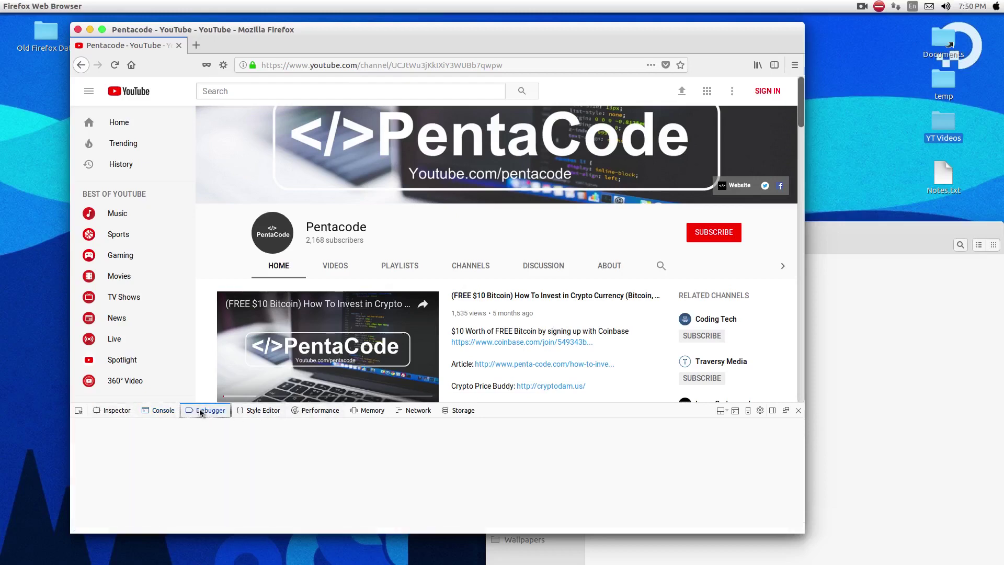
{"action": "left_click", "coordinate": [251, 413]}
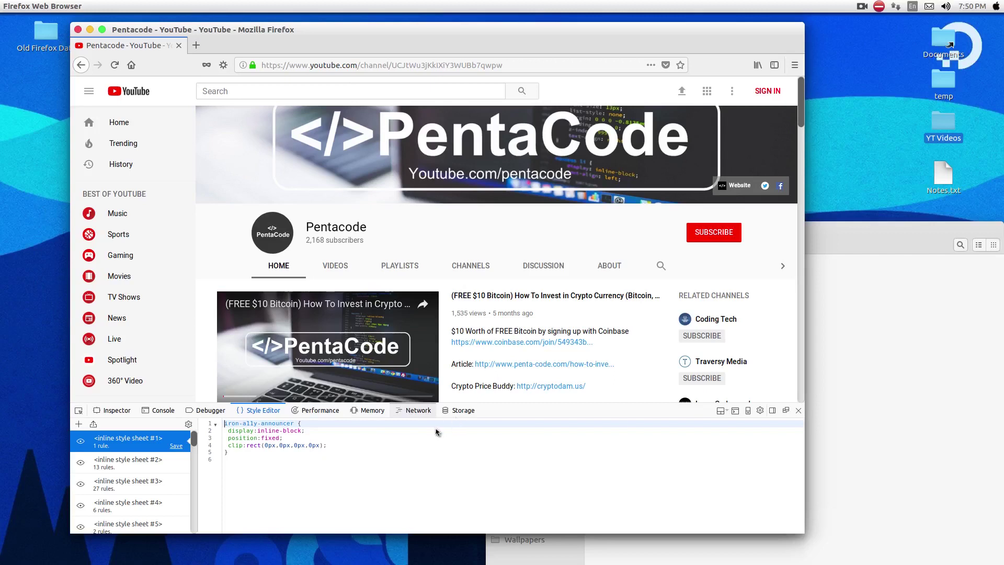
{"action": "left_click", "coordinate": [425, 411]}
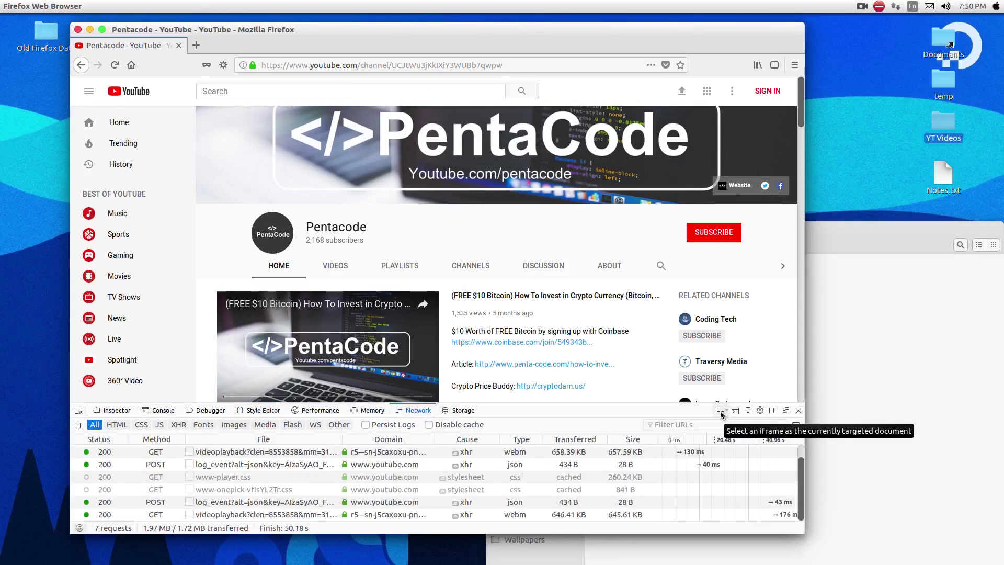
{"action": "left_click", "coordinate": [721, 412]}
Open a split console beneath the network requests and drag the developer panel taller.
{"action": "left_click", "coordinate": [723, 413]}
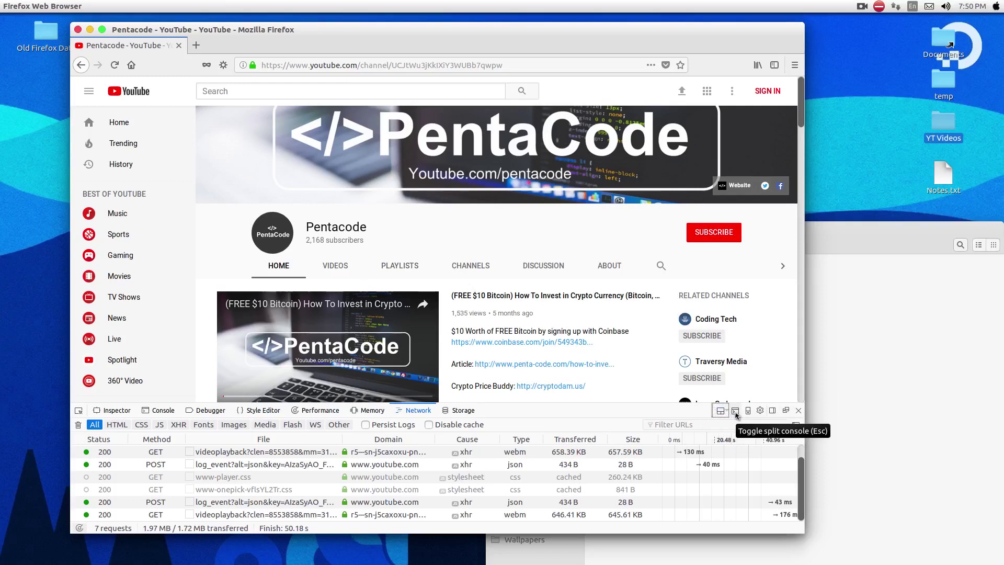
{"action": "left_click", "coordinate": [735, 411]}
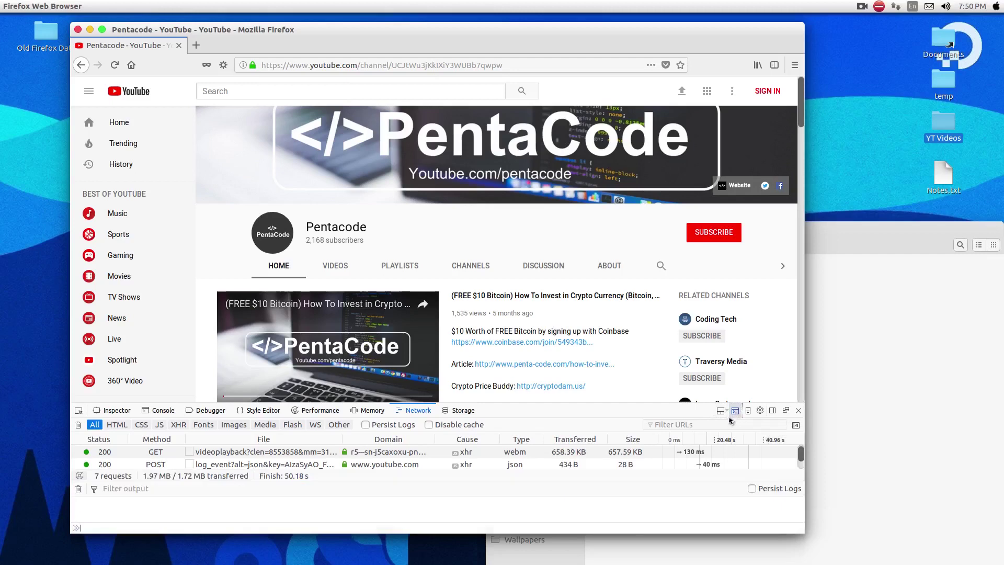
{"action": "left_click_drag", "start_coordinate": [695, 402], "coordinate": [313, 358]}
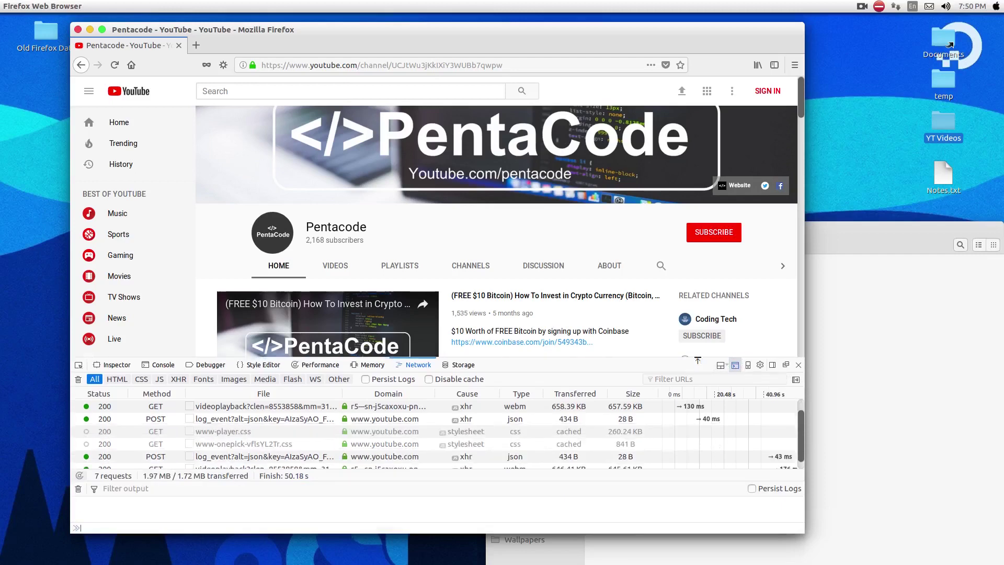
Switch to the Inspector, close the split console, and preview the page at 320×480 in Responsive Design Mode.
{"action": "left_click", "coordinate": [125, 371]}
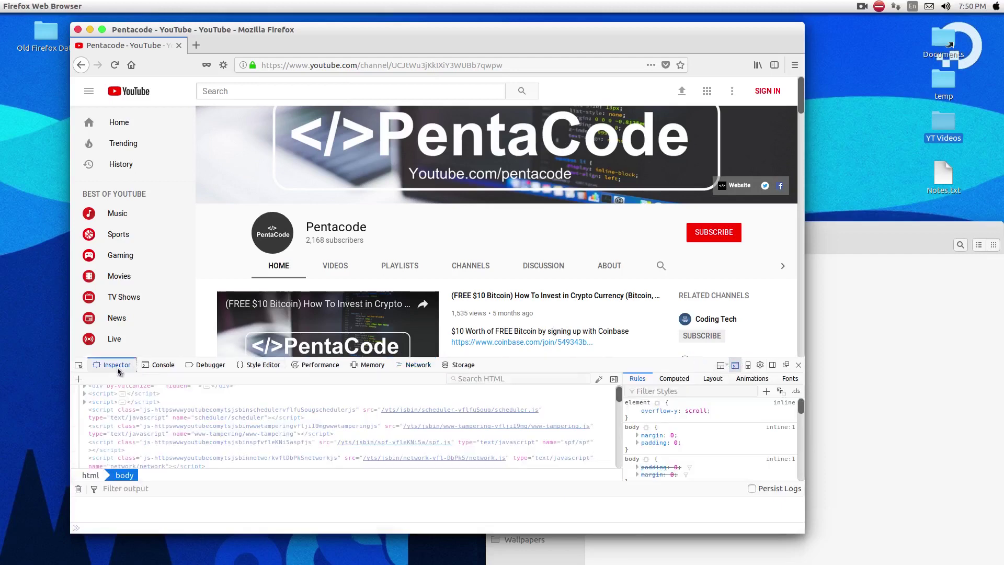
{"action": "left_click", "coordinate": [220, 524]}
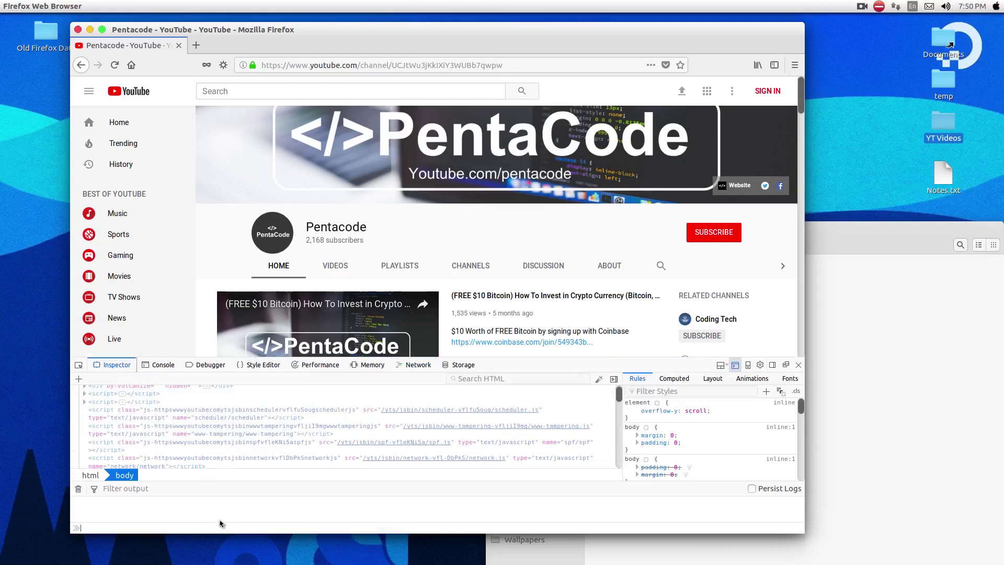
{"action": "left_click", "coordinate": [736, 365]}
{"action": "left_click", "coordinate": [748, 366]}
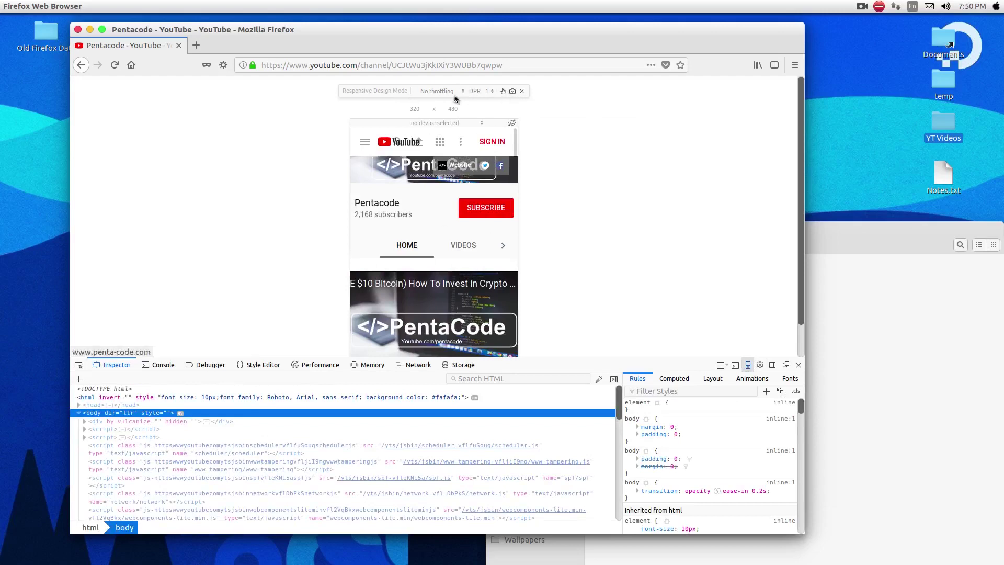
Emulate a Google Nexus 5 at 360×640 so YouTube loads its mobile channel page.
{"action": "left_click", "coordinate": [437, 124]}
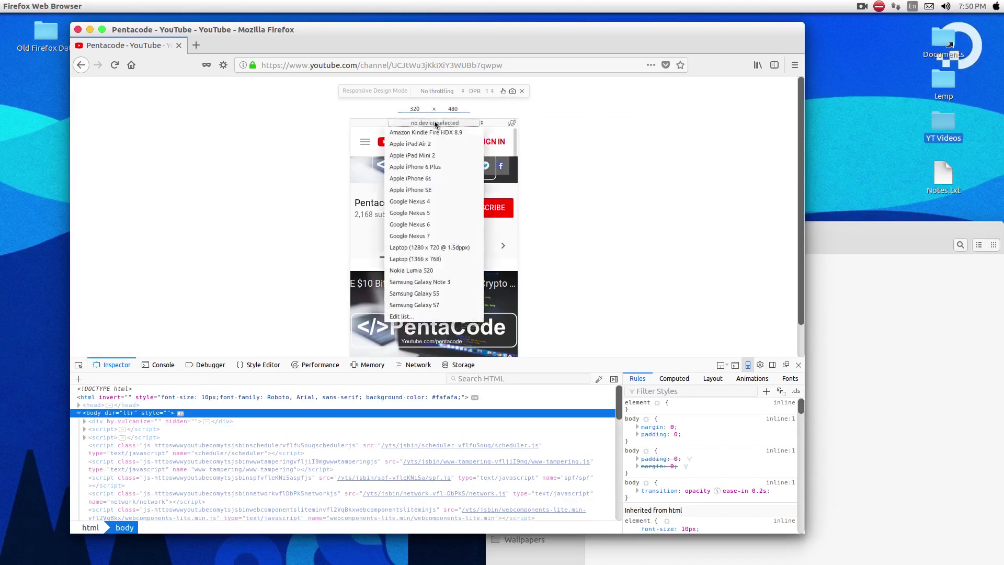
{"action": "left_click", "coordinate": [437, 213]}
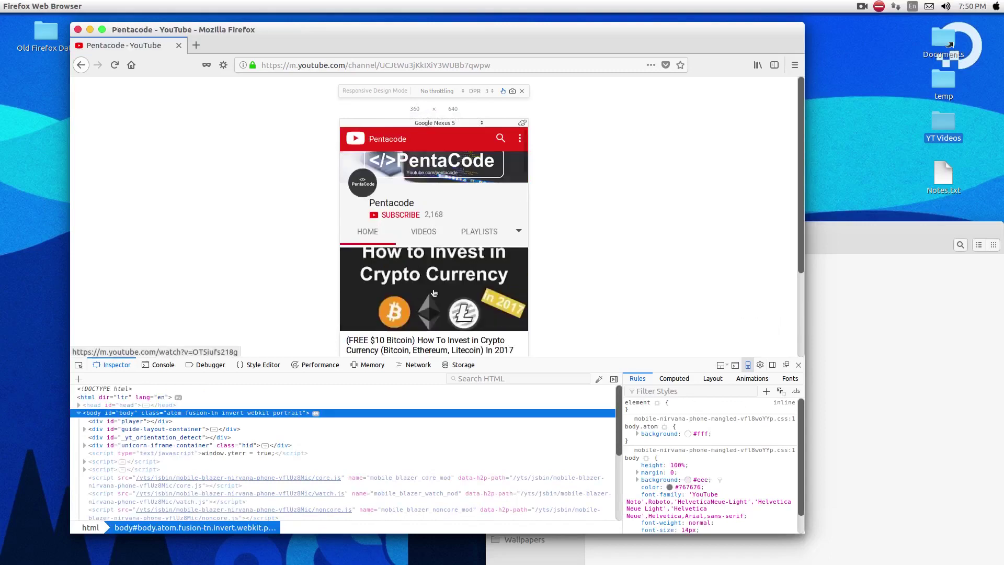
{"action": "scroll", "coordinate": [421, 290], "scroll_direction": "down", "scroll_amount": 5}
{"action": "scroll", "coordinate": [618, 289], "scroll_direction": "up", "scroll_amount": 3}
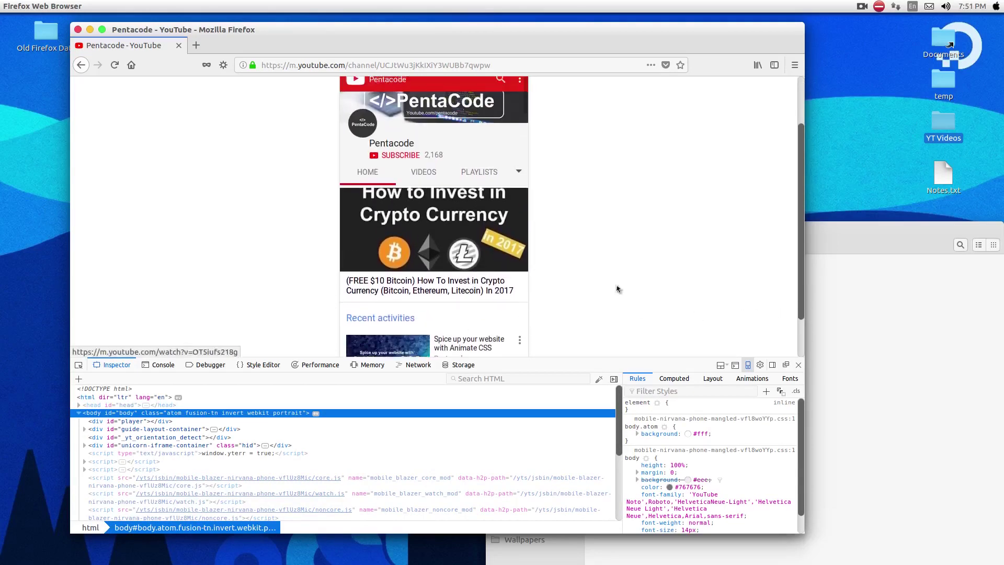
{"action": "left_click", "coordinate": [761, 365]}
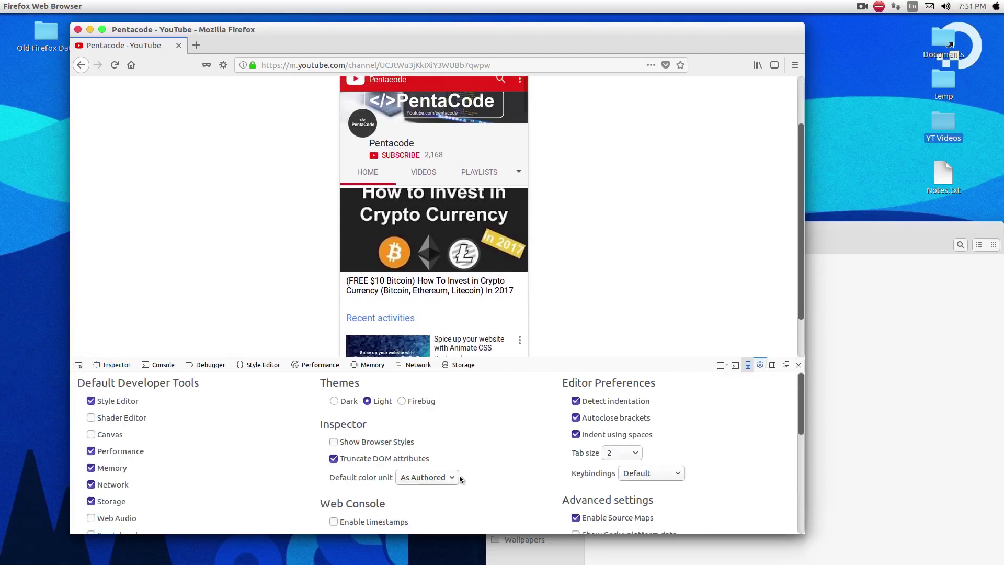
Switch the developer tools to the dark theme and try side, detached and bottom docking.
{"action": "left_click", "coordinate": [334, 401]}
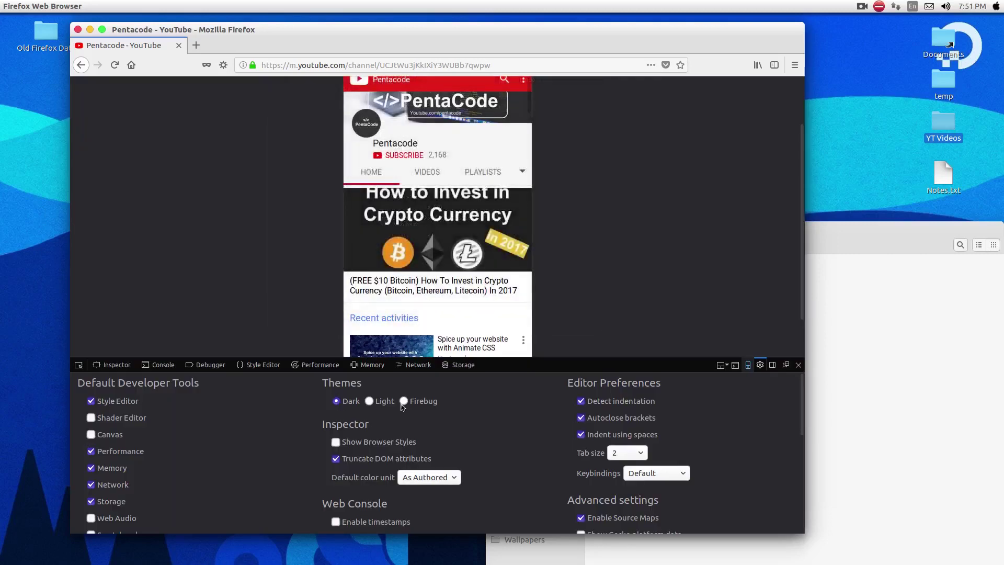
{"action": "left_click", "coordinate": [773, 370]}
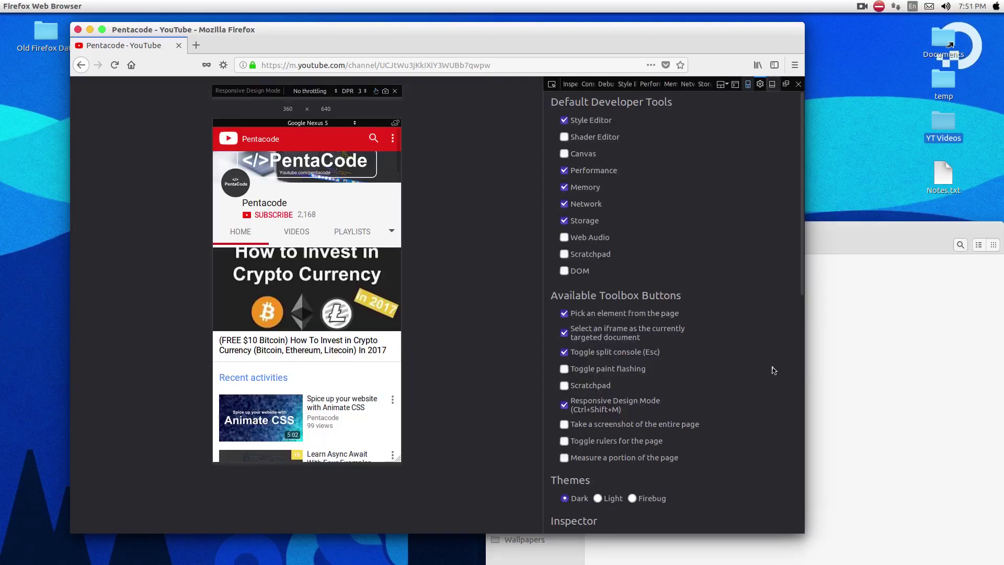
{"action": "left_click", "coordinate": [775, 87]}
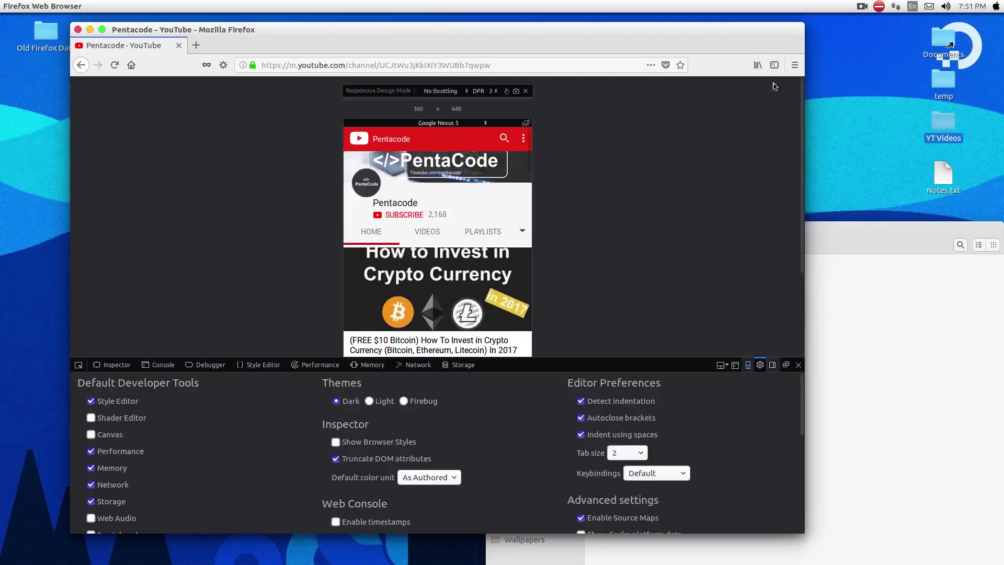
{"action": "left_click", "coordinate": [785, 364]}
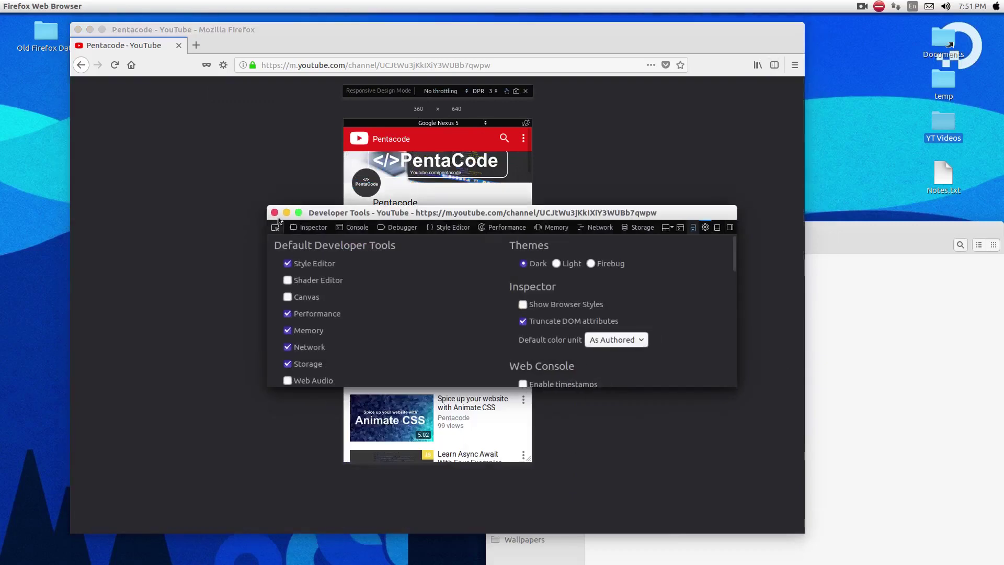
{"action": "left_click", "coordinate": [730, 227]}
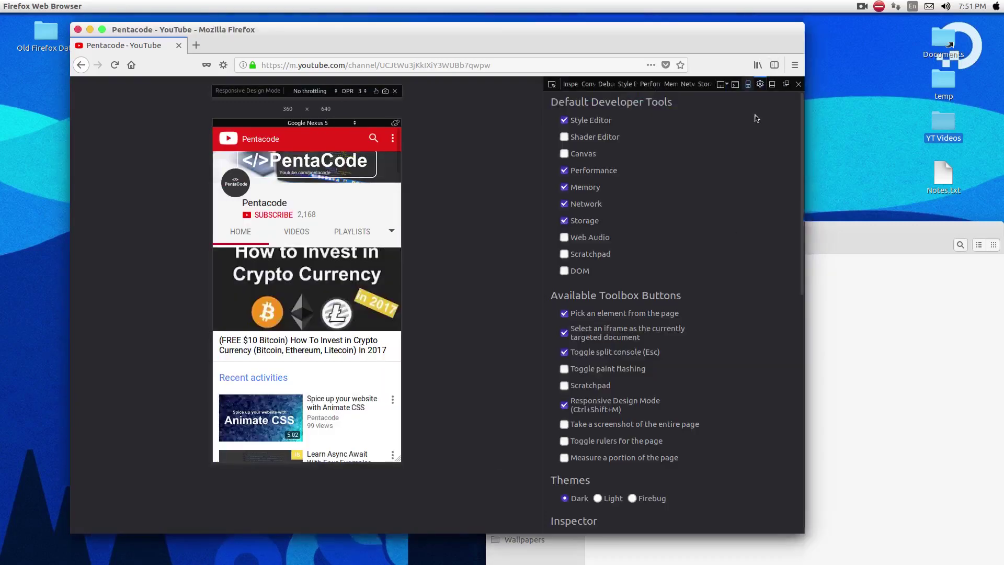
{"action": "left_click", "coordinate": [772, 85]}
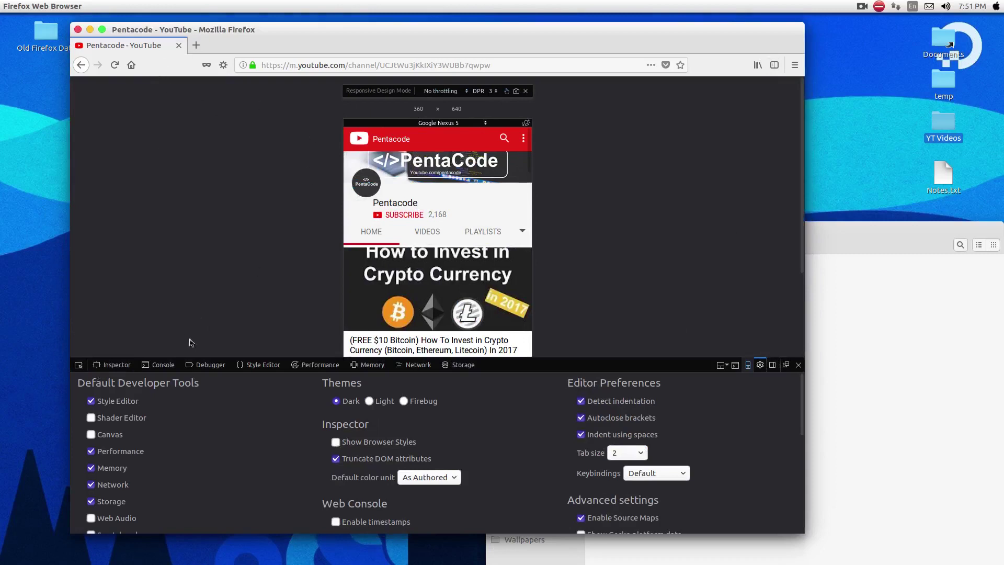
Exit Responsive Design Mode, close the developer tools, and reload the full-width YouTube page.
{"action": "left_click", "coordinate": [526, 92]}
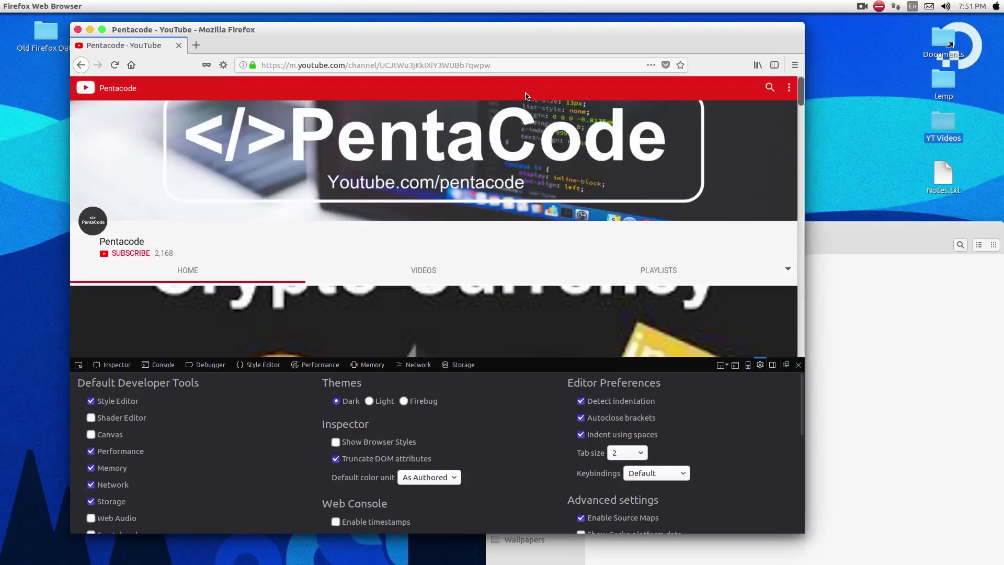
{"action": "left_click", "coordinate": [799, 364]}
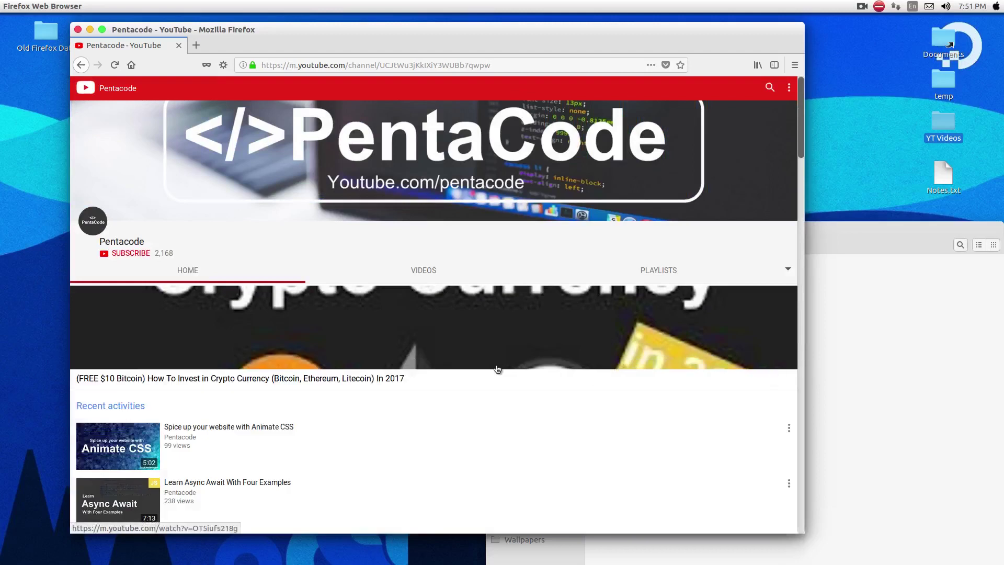
{"action": "left_click", "coordinate": [116, 65]}
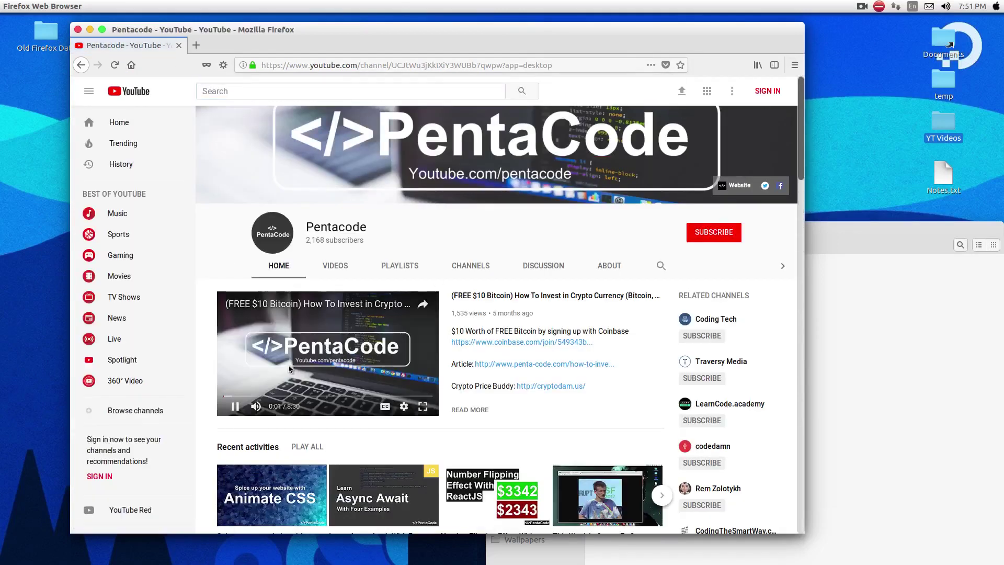
Pause the featured video and open a new private window with Tracking Protection, moved aside.
{"action": "left_click", "coordinate": [289, 368]}
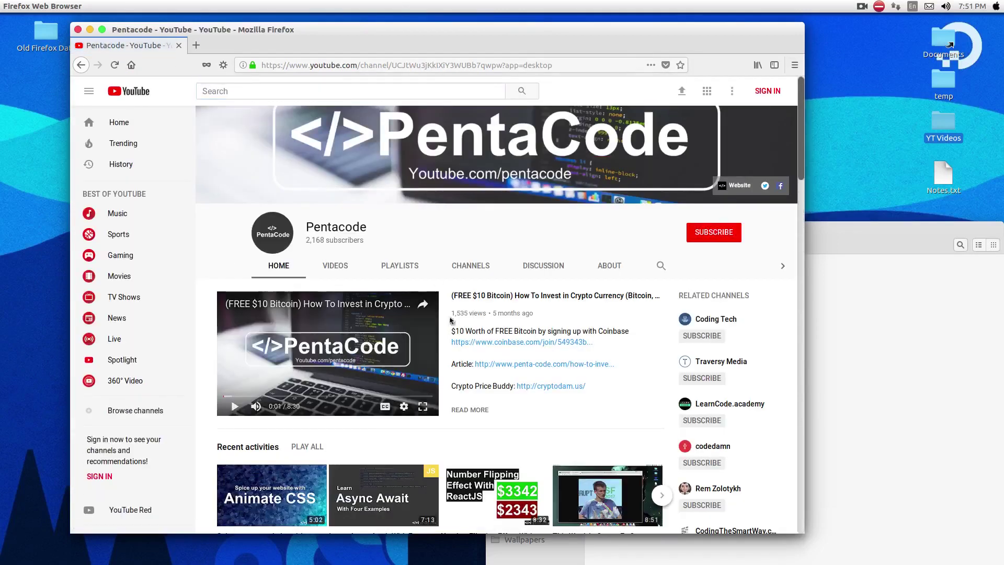
{"action": "left_click", "coordinate": [796, 66]}
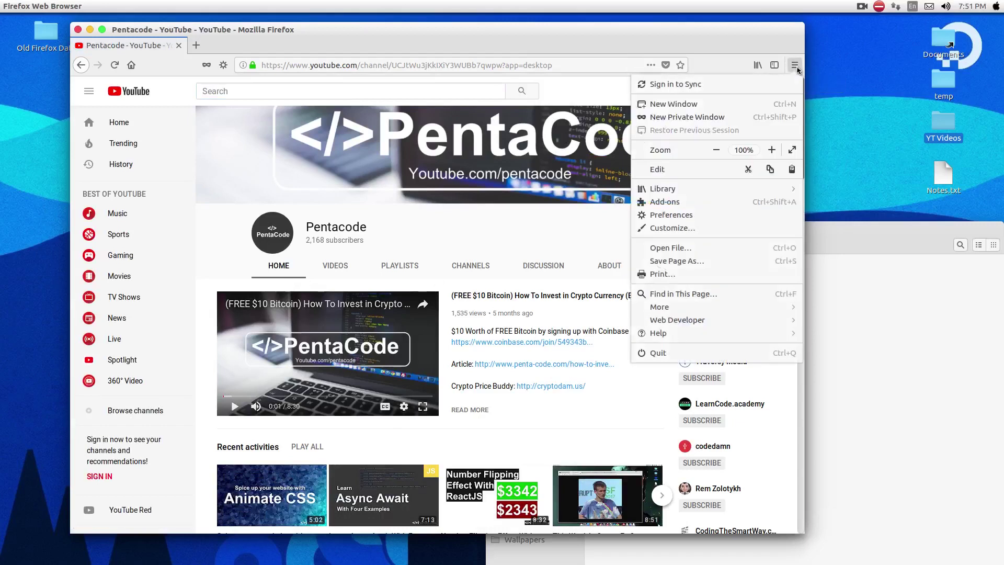
{"action": "left_click", "coordinate": [765, 122]}
{"action": "left_click_drag", "start_coordinate": [569, 18], "coordinate": [317, 52]}
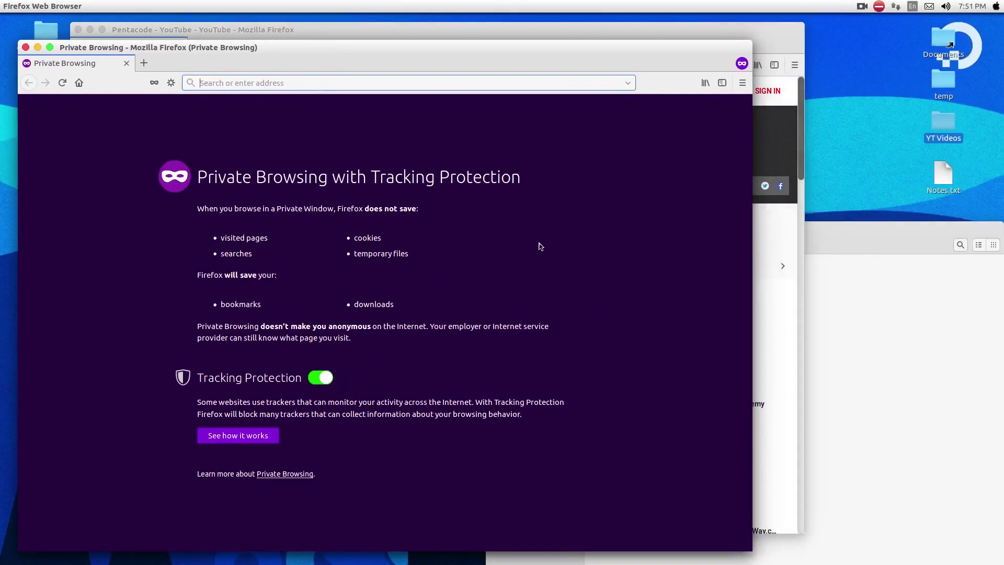
Open Preferences at Privacy & Security, highlight the Tracking Protection setting, then return to the private window.
{"action": "left_click", "coordinate": [795, 64]}
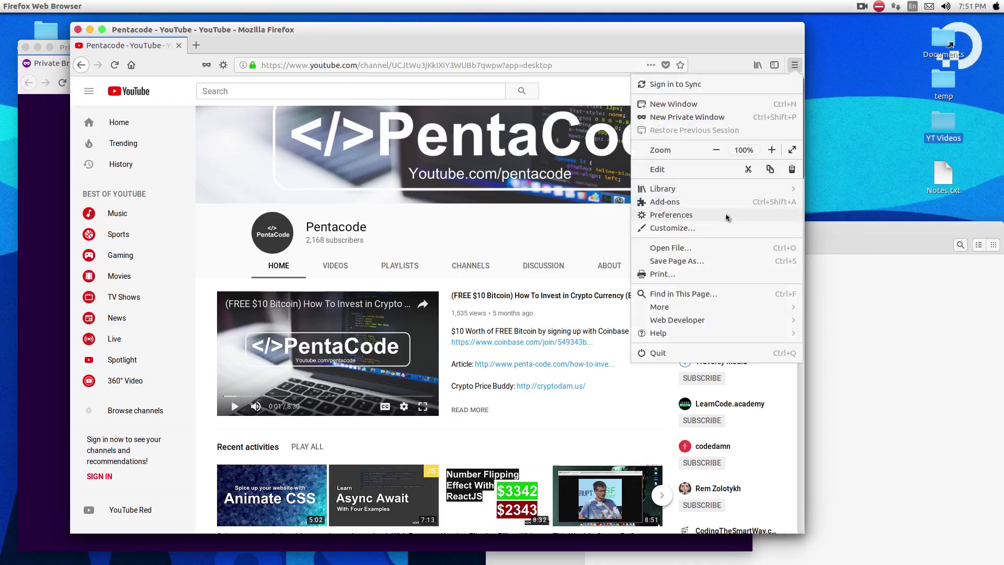
{"action": "left_click", "coordinate": [711, 213]}
{"action": "left_click", "coordinate": [141, 176]}
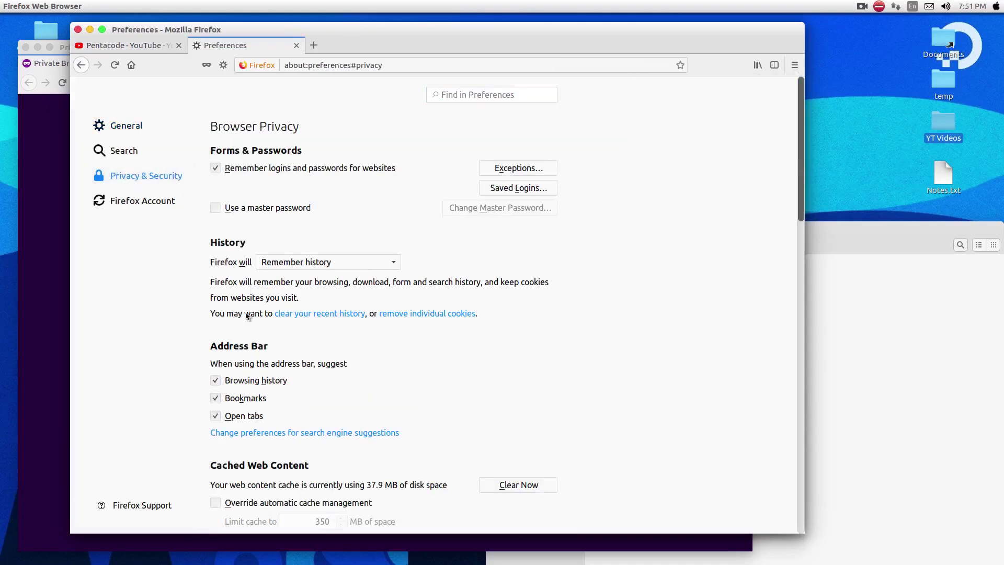
{"action": "scroll", "coordinate": [314, 324], "scroll_direction": "down", "scroll_amount": 10}
{"action": "scroll", "coordinate": [311, 311], "scroll_direction": "up", "scroll_amount": 4}
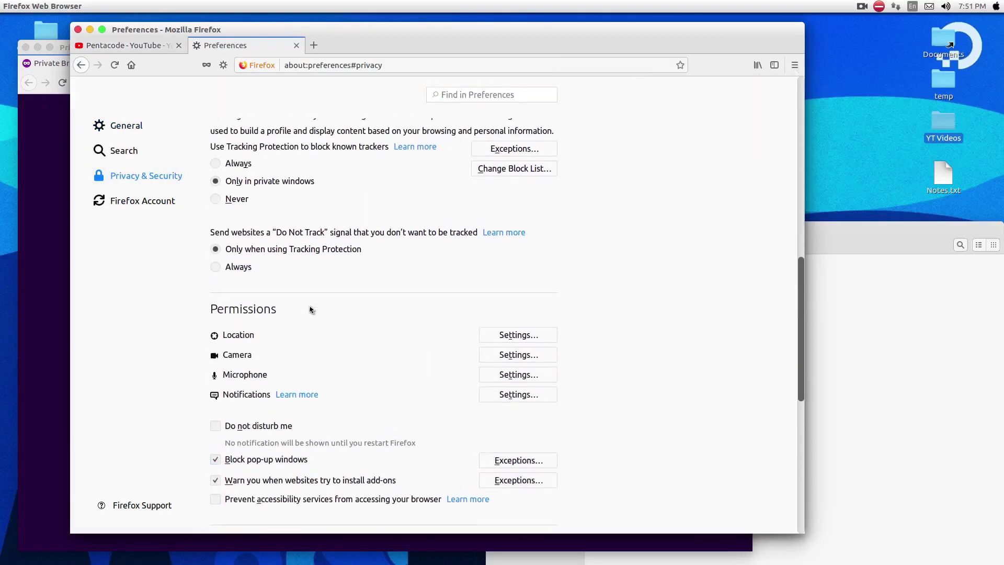
{"action": "scroll", "coordinate": [305, 310], "scroll_direction": "up", "scroll_amount": 1}
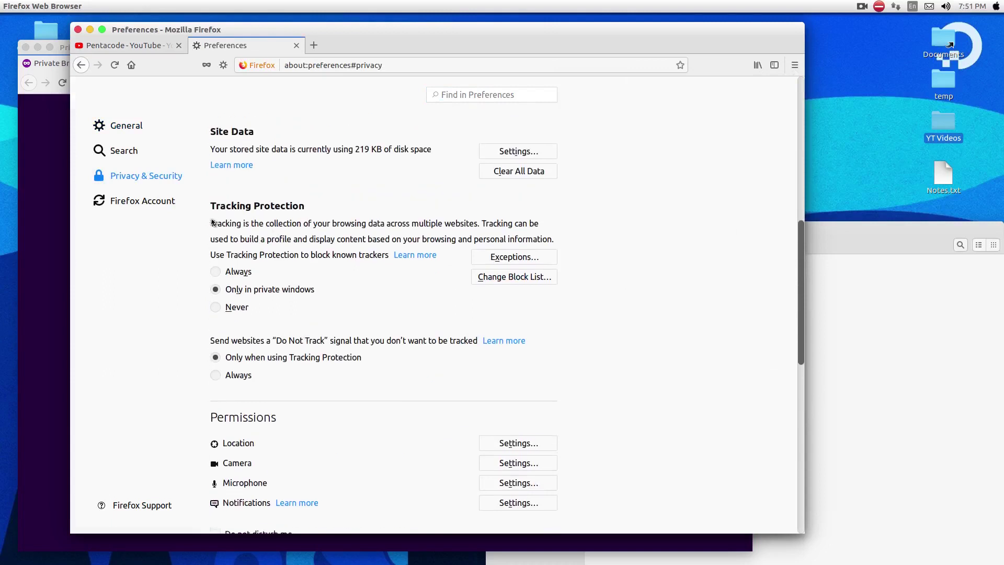
{"action": "left_click_drag", "start_coordinate": [213, 222], "coordinate": [388, 262]}
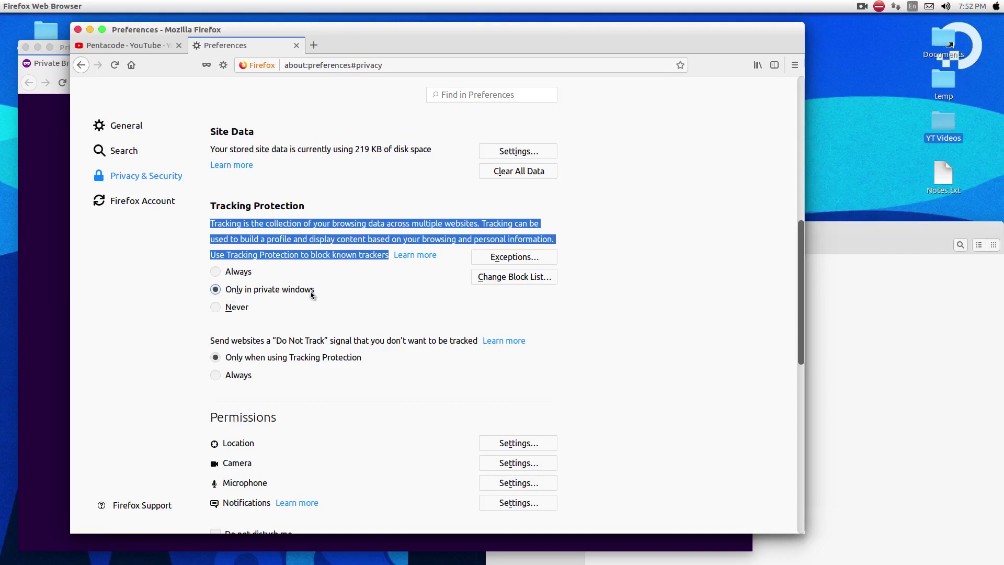
{"action": "left_click", "coordinate": [55, 294]}
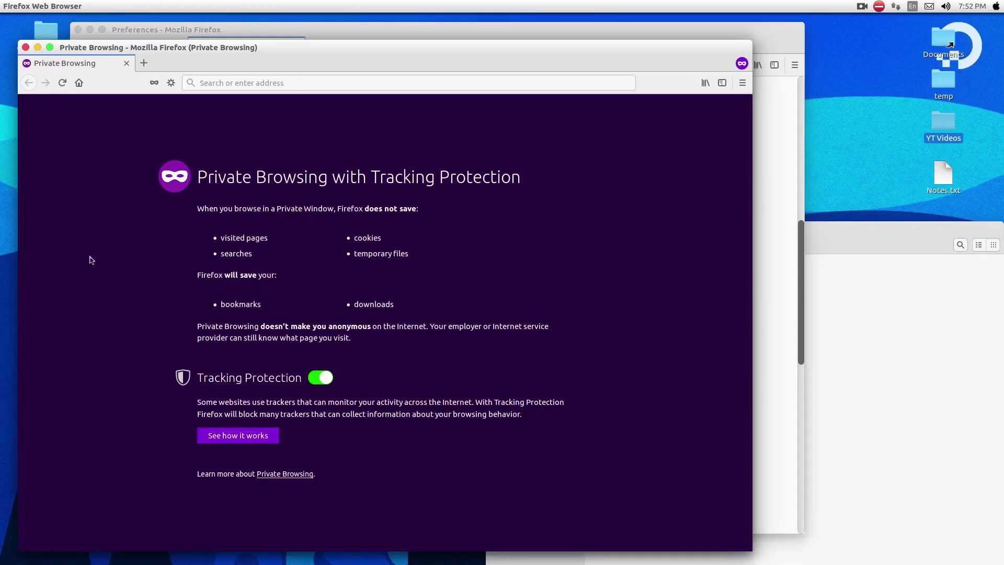
Search Google for 'vox media' in the private window and open the Vox Media site.
{"action": "left_click", "coordinate": [307, 86]}
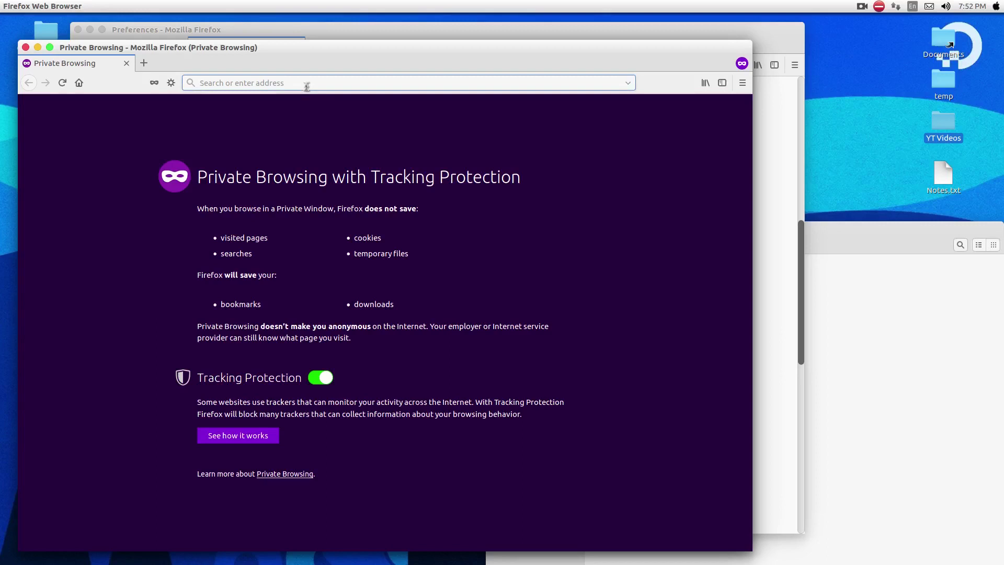
{"action": "type", "text": "www."}
{"action": "key", "text": "ctrl+a"}
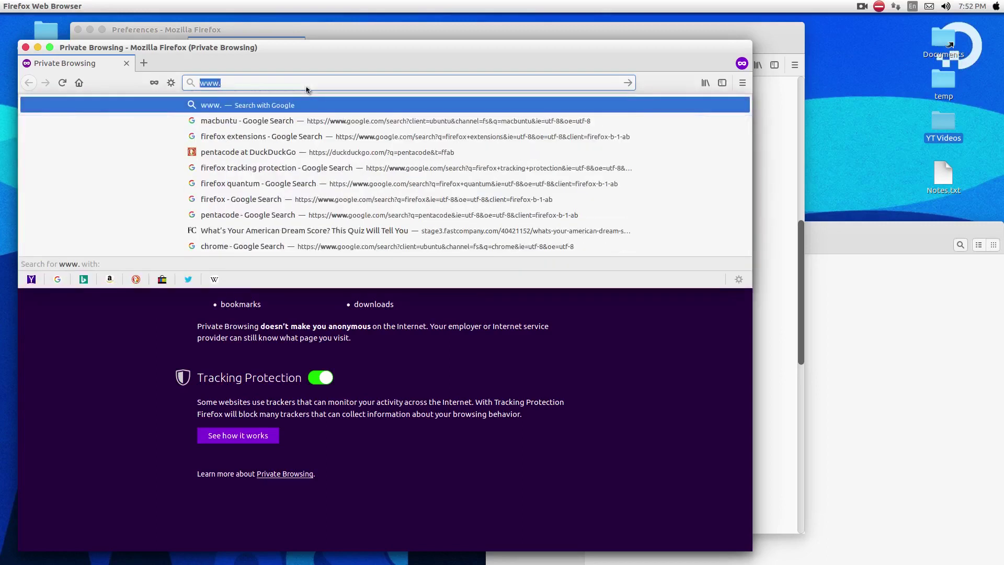
{"action": "type", "text": "vox medi"}
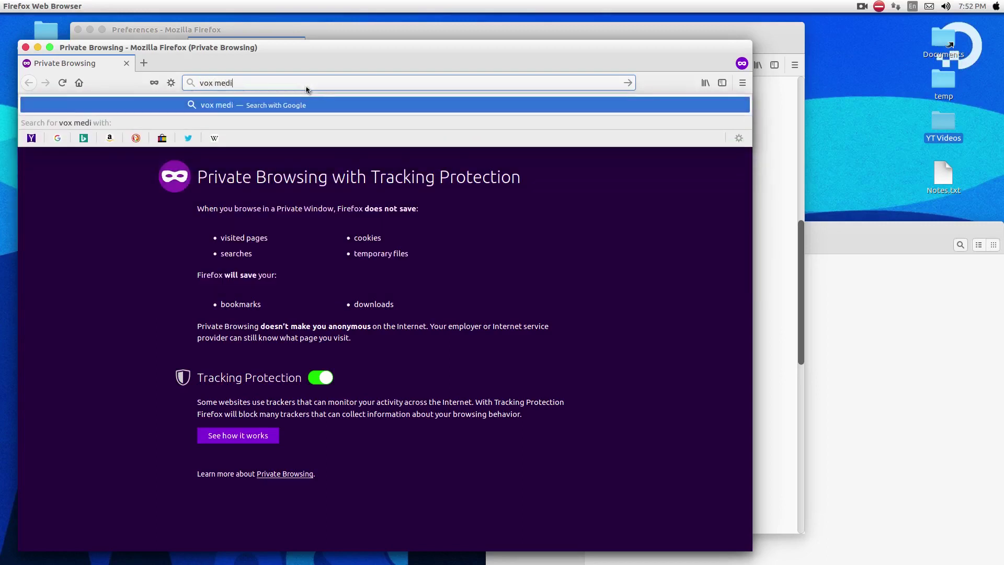
{"action": "type", "text": "a"}
{"action": "key", "text": "Return"}
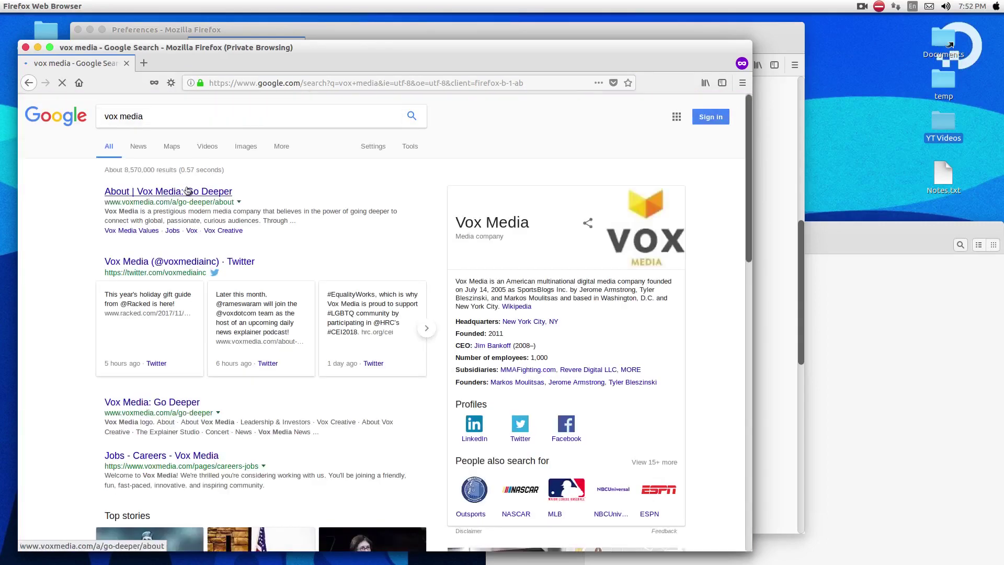
{"action": "left_click", "coordinate": [188, 191]}
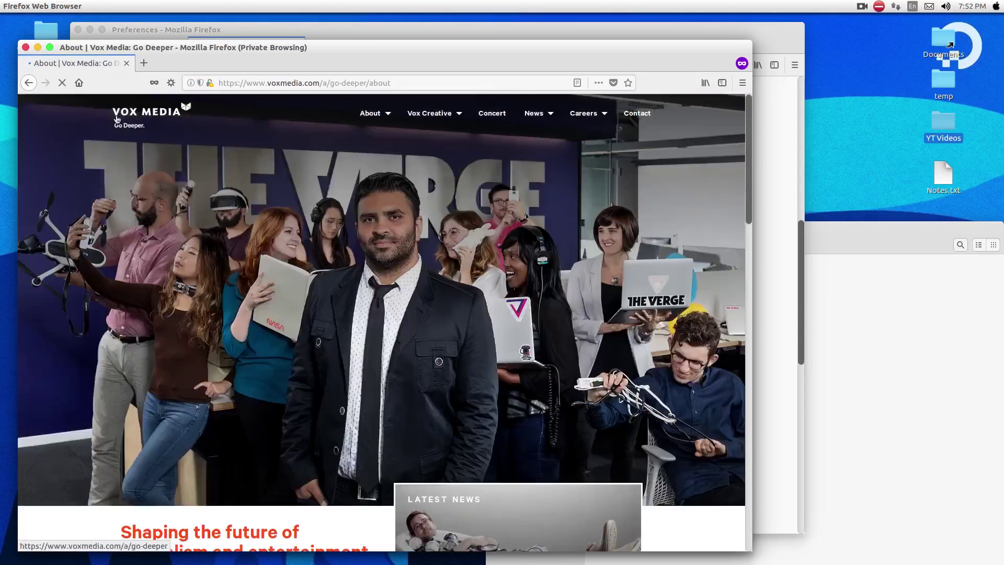
{"action": "left_click", "coordinate": [116, 120]}
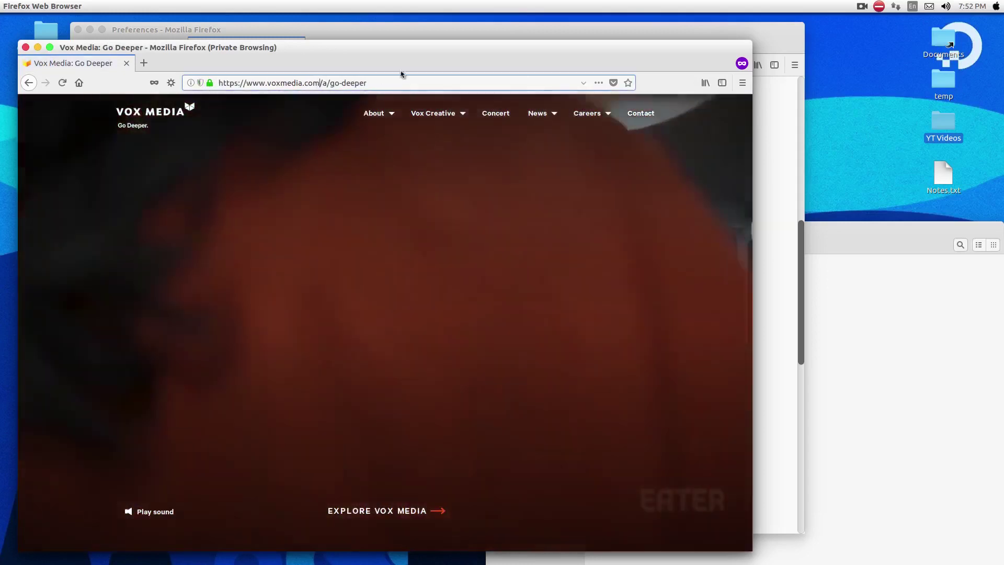
Replace the address with 'fortune magazine' and search Google for it.
{"action": "left_click", "coordinate": [404, 82]}
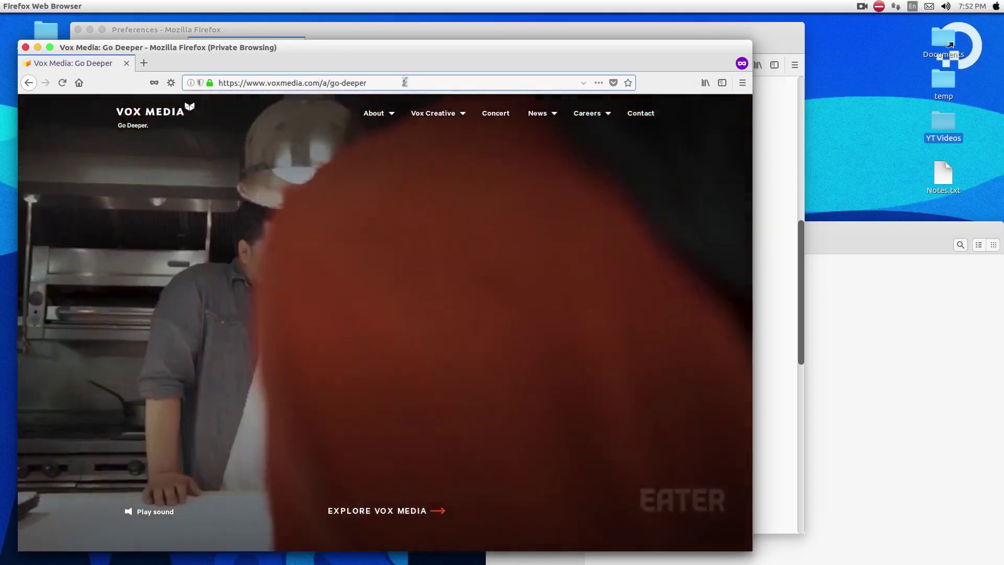
{"action": "triple_click", "coordinate": [261, 78]}
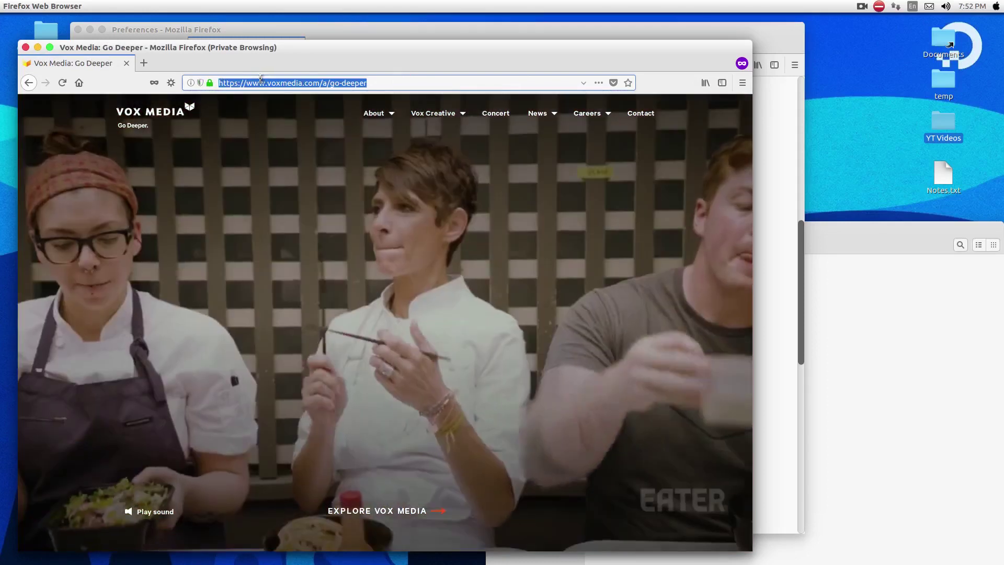
{"action": "type", "text": "fortune maga"}
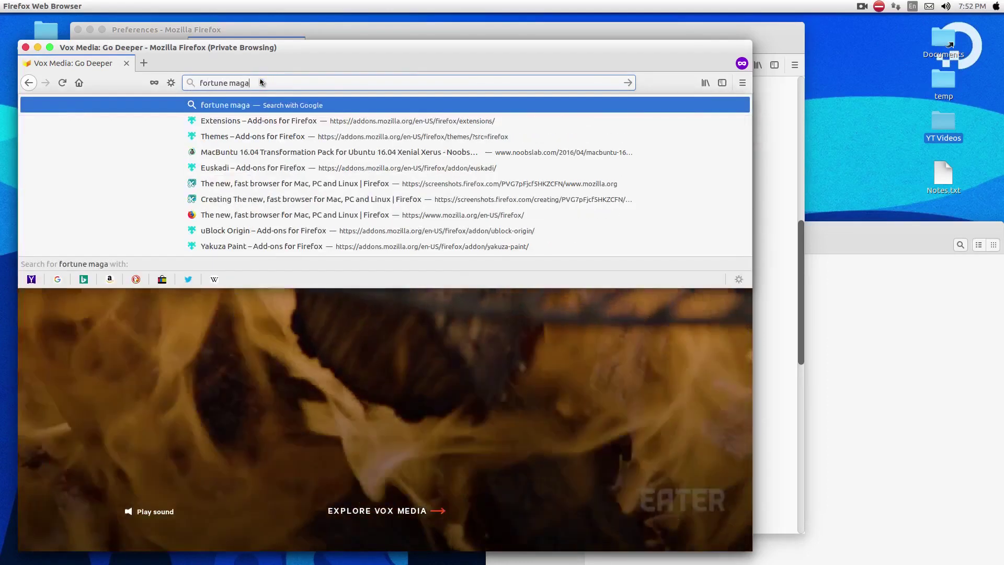
{"action": "type", "text": "zine"}
{"action": "key", "text": "Return"}
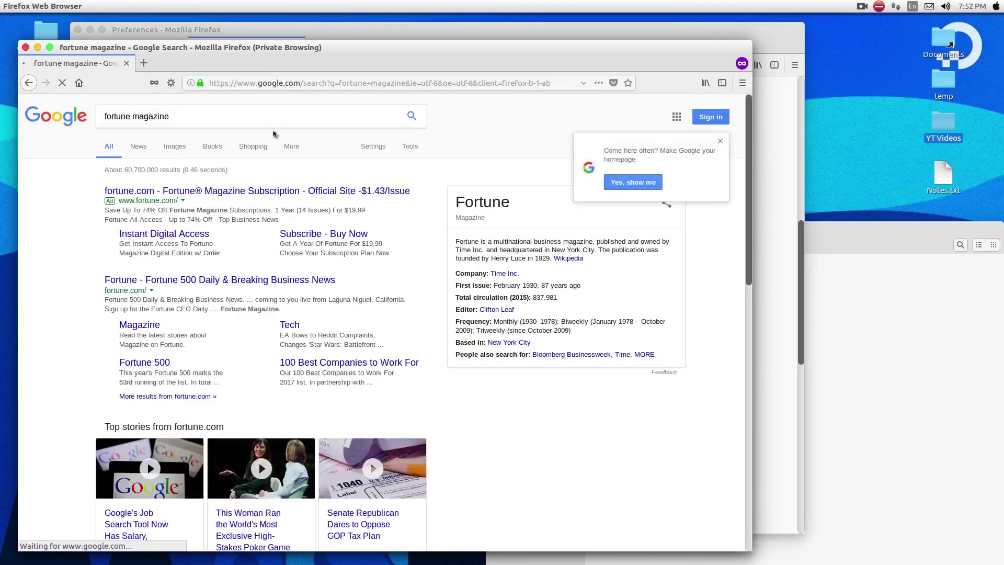
Open fortune.com from the results, check its Tracking Protection status, and select its address to copy.
{"action": "left_click", "coordinate": [309, 281]}
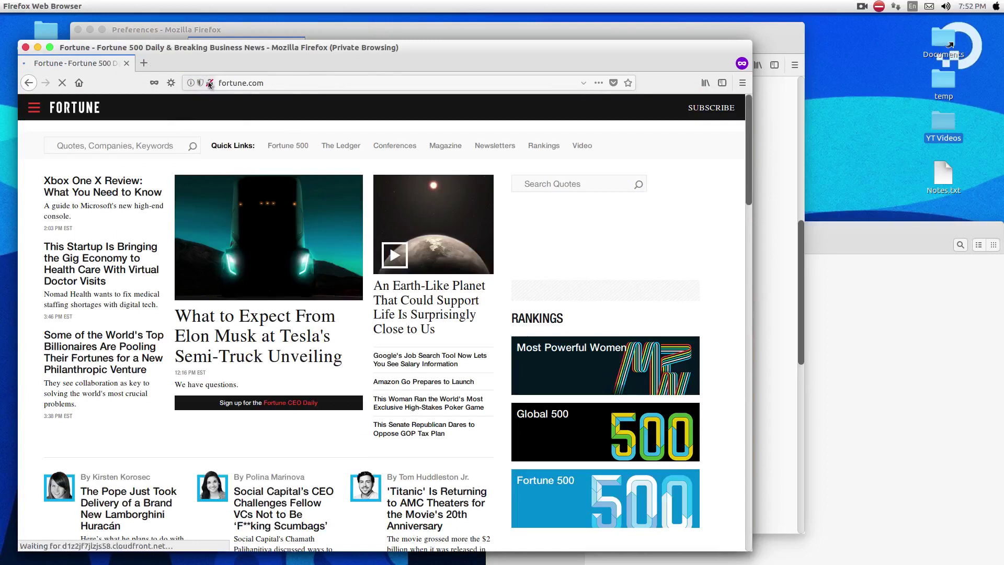
{"action": "left_click", "coordinate": [209, 82]}
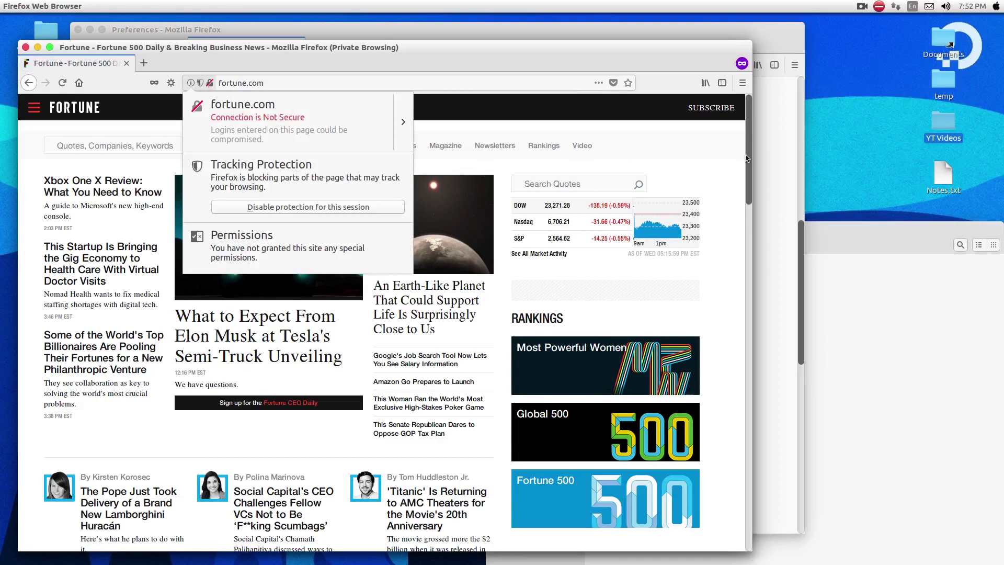
{"action": "left_click_drag", "start_coordinate": [747, 158], "coordinate": [775, 132]}
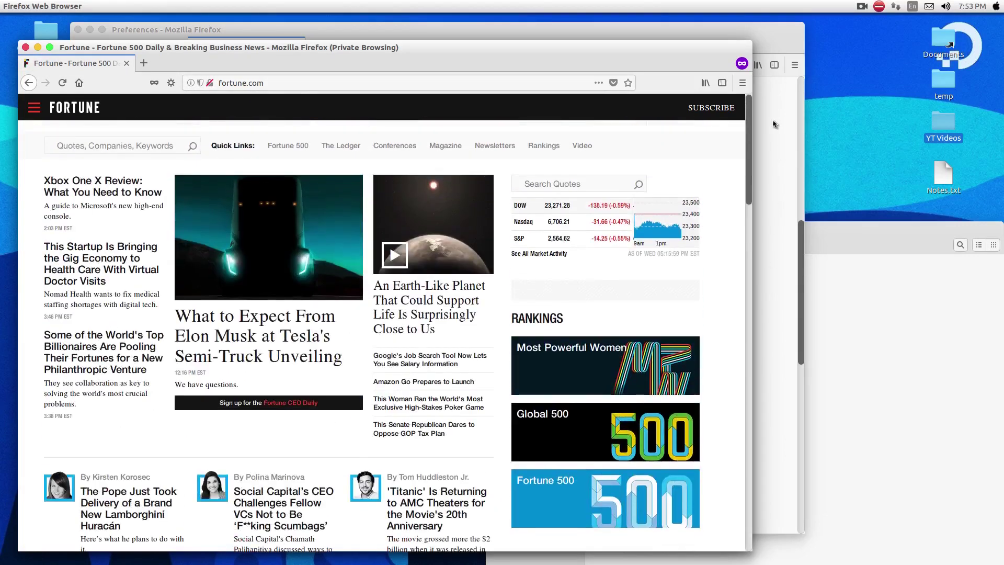
{"action": "left_click", "coordinate": [389, 87]}
{"action": "key", "text": "ctrl+a"}
{"action": "key", "text": "ctrl+c"}
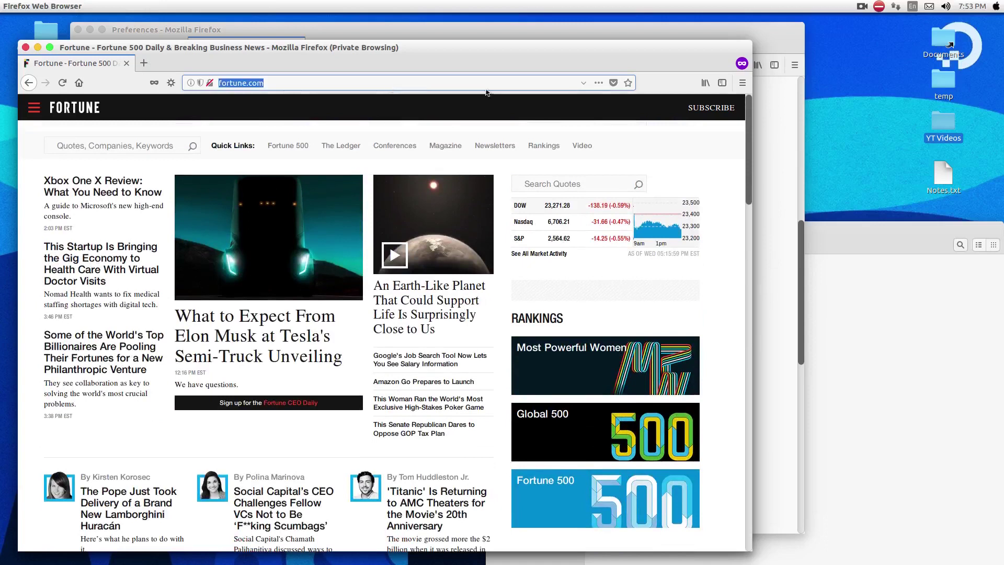
Load the copied fortune.com address in a new tab of the regular window.
{"action": "left_click", "coordinate": [797, 130]}
{"action": "left_click", "coordinate": [317, 45]}
{"action": "key", "text": "ctrl+v"}
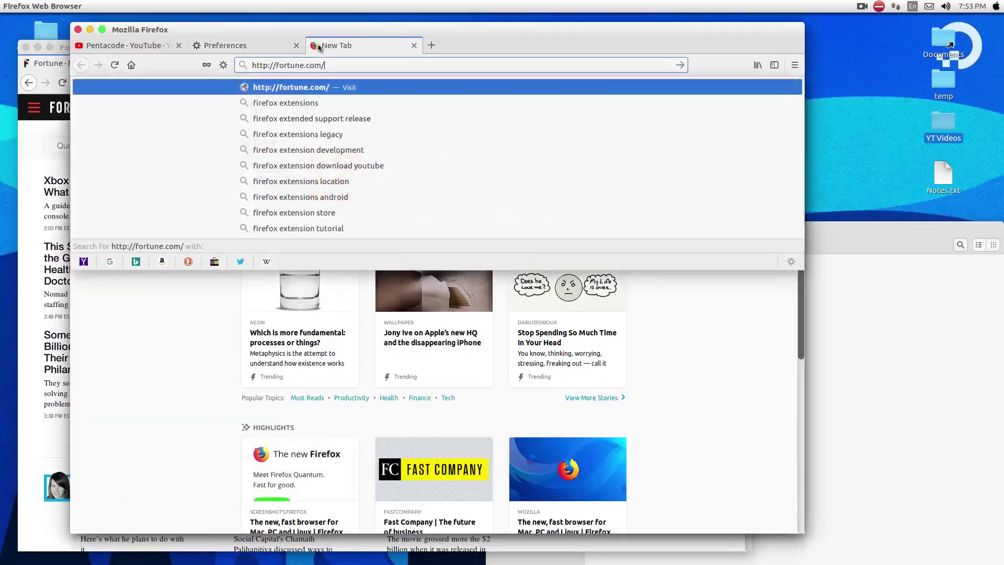
{"action": "key", "text": "Return"}
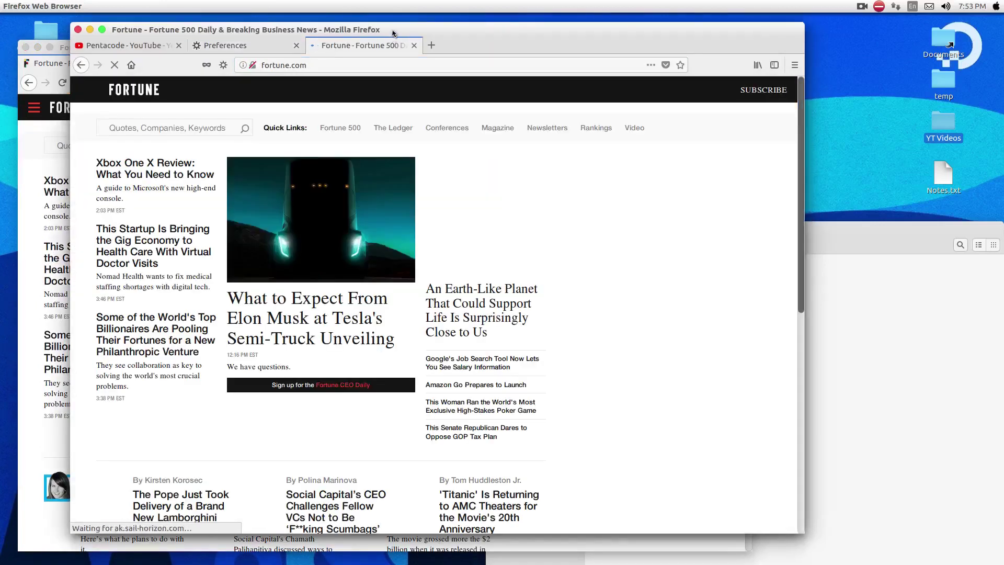
Place the regular window beside the private one and scroll through Fortune's page to compare.
{"action": "left_click_drag", "start_coordinate": [393, 29], "coordinate": [564, 34]}
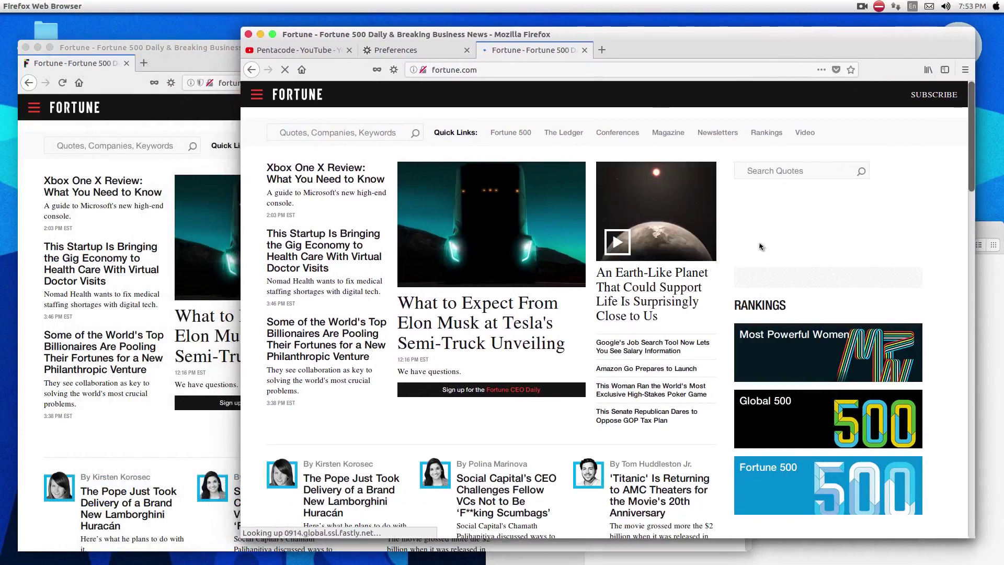
{"action": "left_click", "coordinate": [224, 419]}
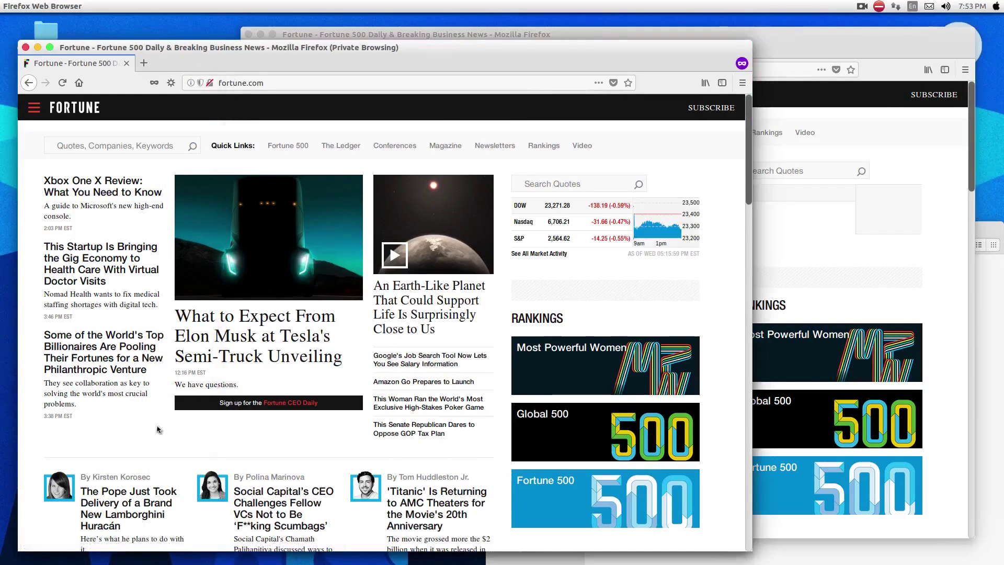
{"action": "left_click", "coordinate": [936, 275]}
{"action": "scroll", "coordinate": [942, 273], "scroll_direction": "down", "scroll_amount": 10}
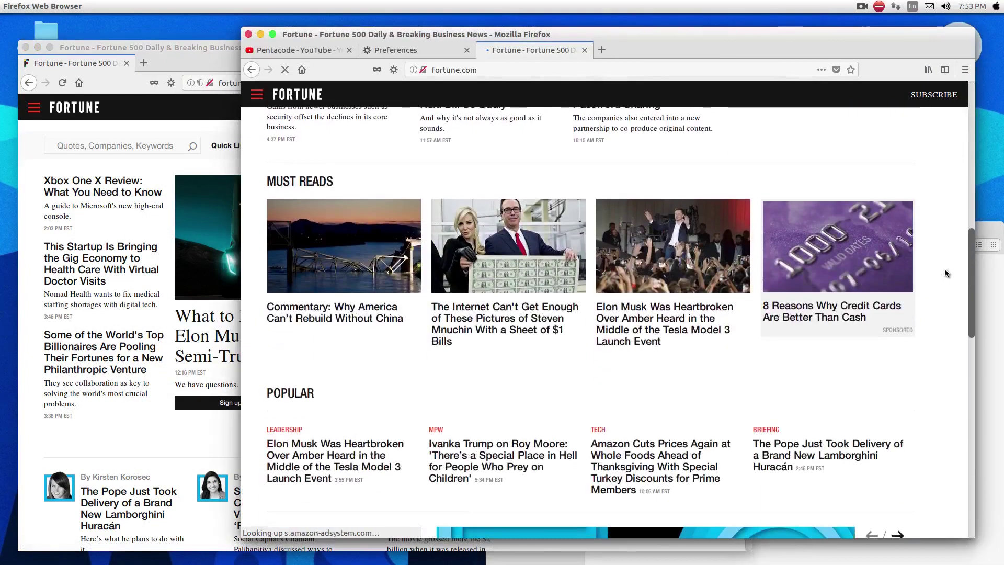
{"action": "scroll", "coordinate": [833, 244], "scroll_direction": "down", "scroll_amount": 15}
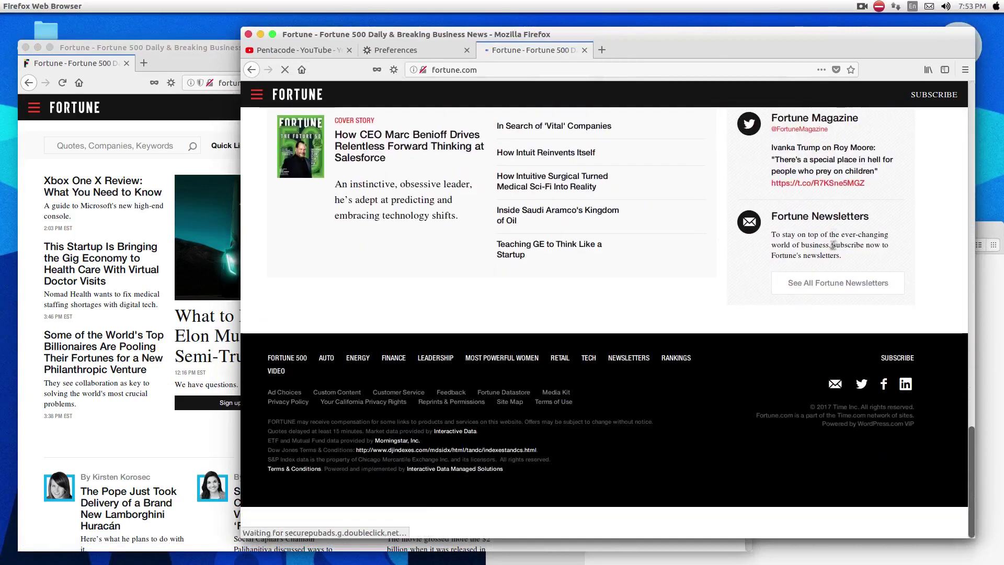
{"action": "scroll", "coordinate": [836, 241], "scroll_direction": "up", "scroll_amount": 15}
{"action": "scroll", "coordinate": [848, 236], "scroll_direction": "up", "scroll_amount": 5}
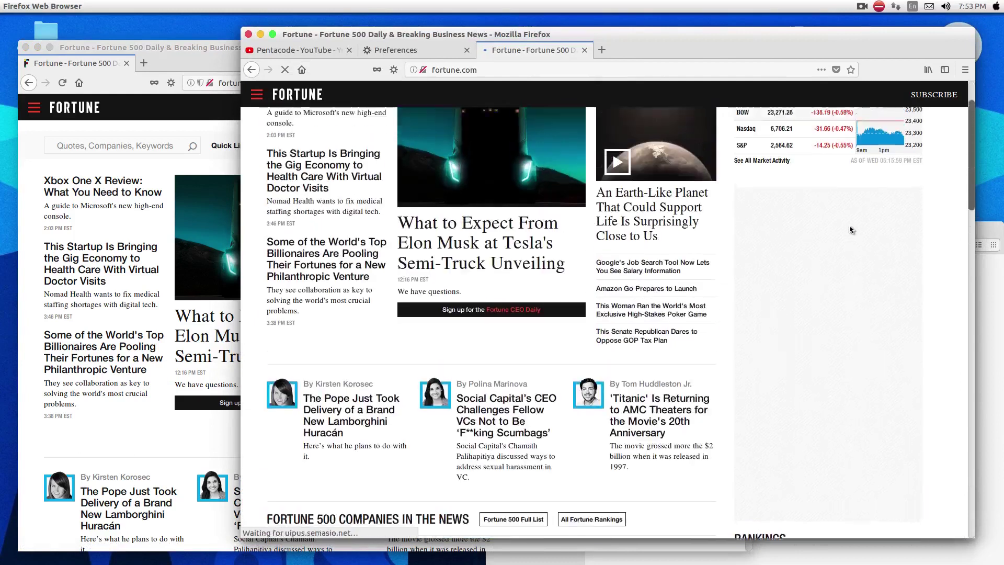
Open the Xbox One X Review article in both windows and compare their ads.
{"action": "left_click", "coordinate": [312, 168]}
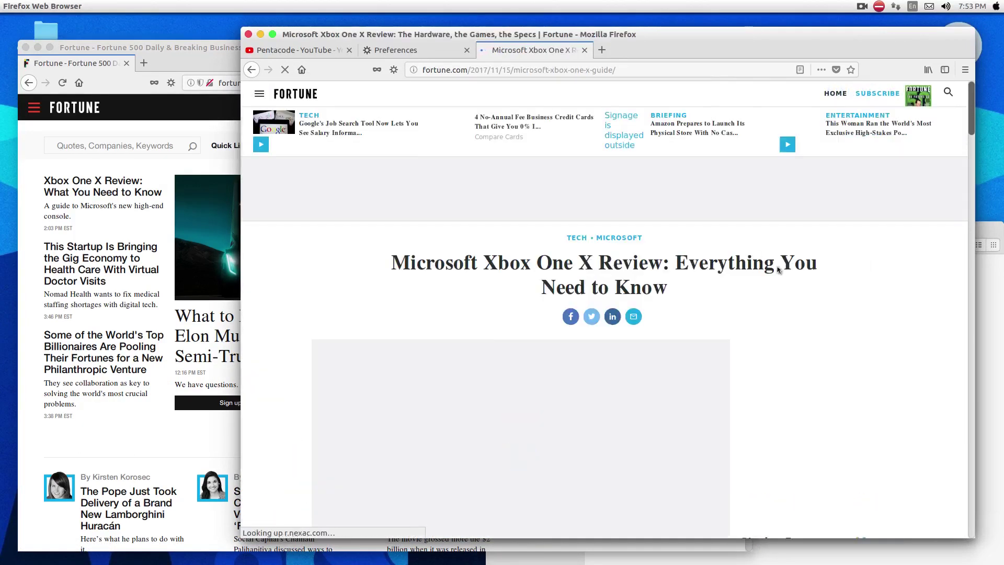
{"action": "left_click", "coordinate": [119, 219]}
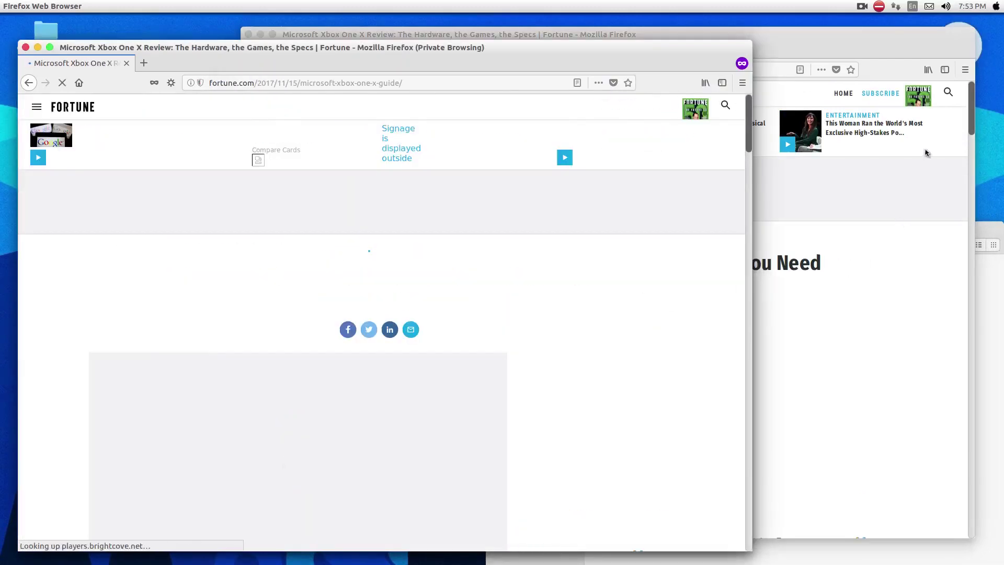
{"action": "left_click", "coordinate": [937, 187]}
{"action": "scroll", "coordinate": [936, 199], "scroll_direction": "down", "scroll_amount": 5}
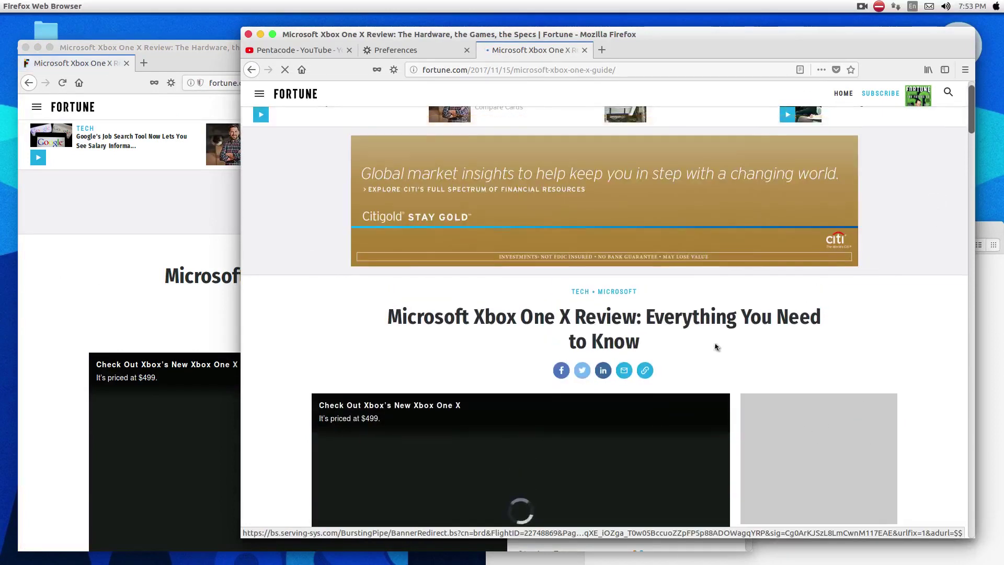
{"action": "left_click", "coordinate": [99, 272]}
{"action": "scroll", "coordinate": [569, 244], "scroll_direction": "down", "scroll_amount": 5}
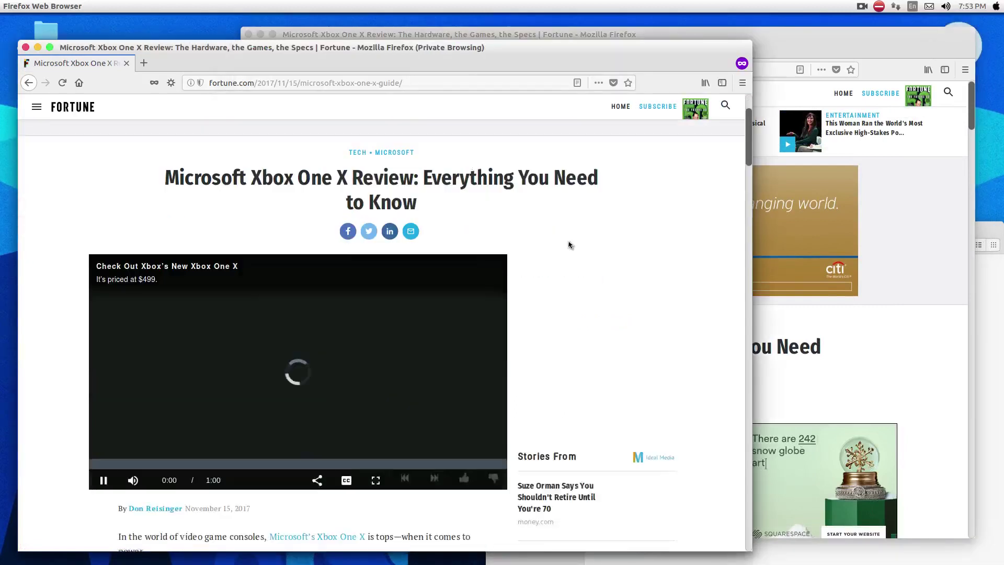
{"action": "scroll", "coordinate": [573, 245], "scroll_direction": "up", "scroll_amount": 5}
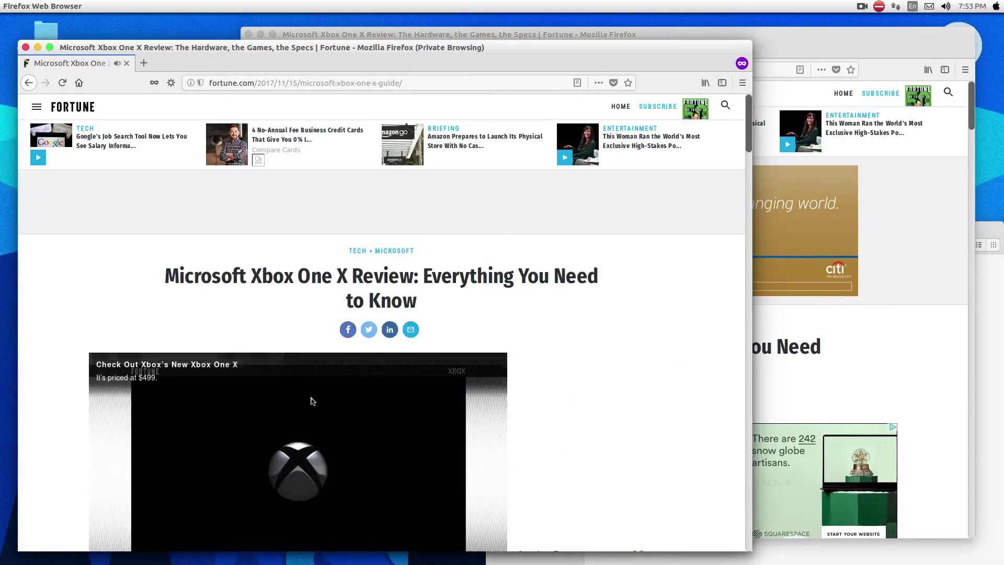
Close the regular window's Fortune tab, leaving the private window's article in front.
{"action": "left_click", "coordinate": [795, 164]}
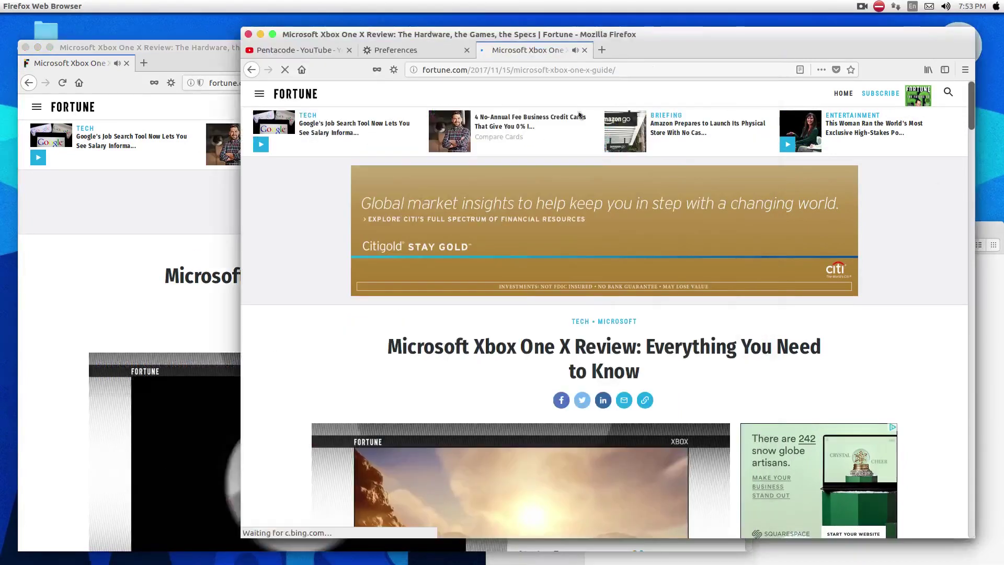
{"action": "left_click", "coordinate": [582, 51]}
{"action": "left_click", "coordinate": [111, 249]}
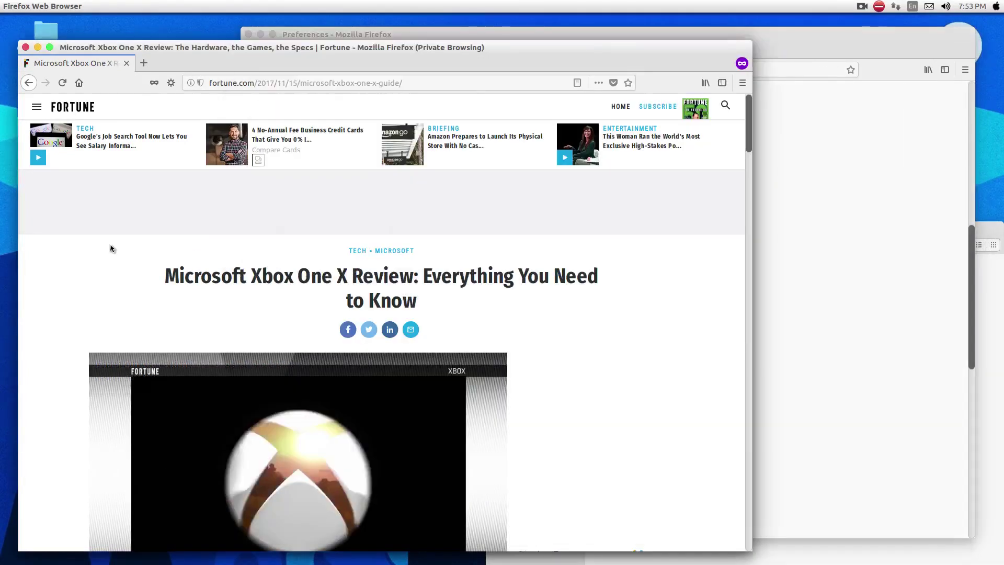